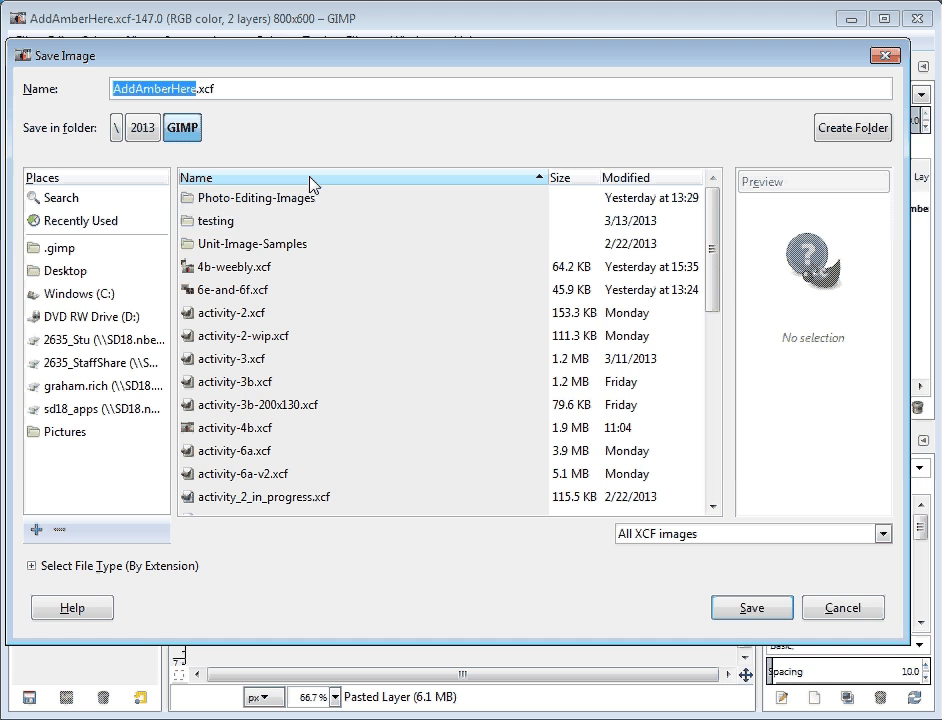
- Save the image as activity-4b.xcf in the GIMP folder, replacing the existing file
type("acitivi")
key("BackSpace")
key("BackSpace")
key("BackSpace")
key("BackSpace")
key("BackSpace")
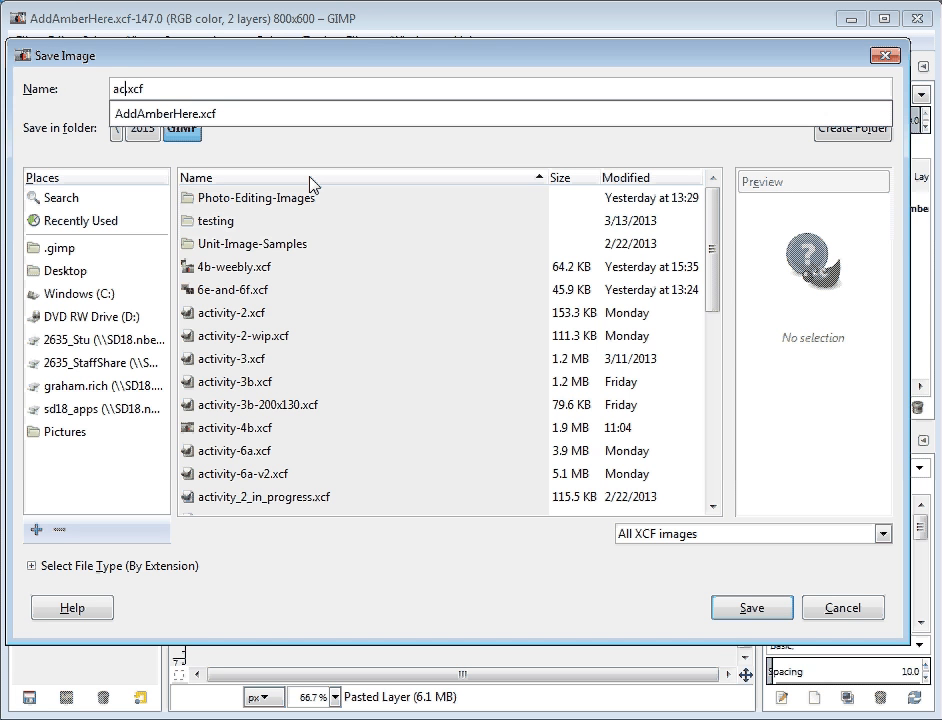
type("tivity")
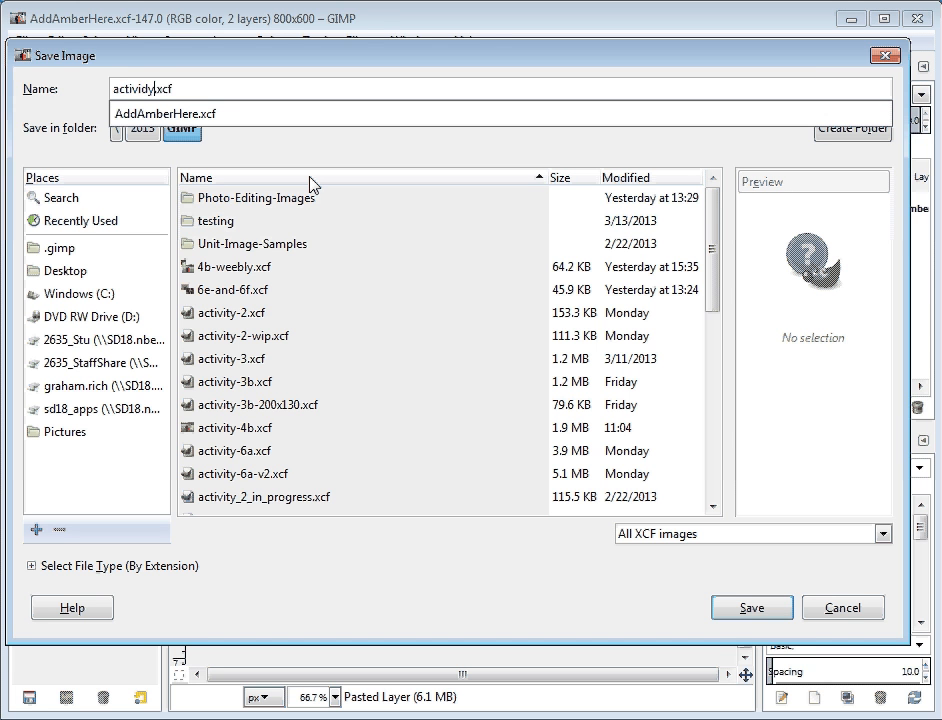
key("BackSpace")
key("BackSpace")
key("BackSpace")
type("t")
key("BackSpace")
type("ity-4b")
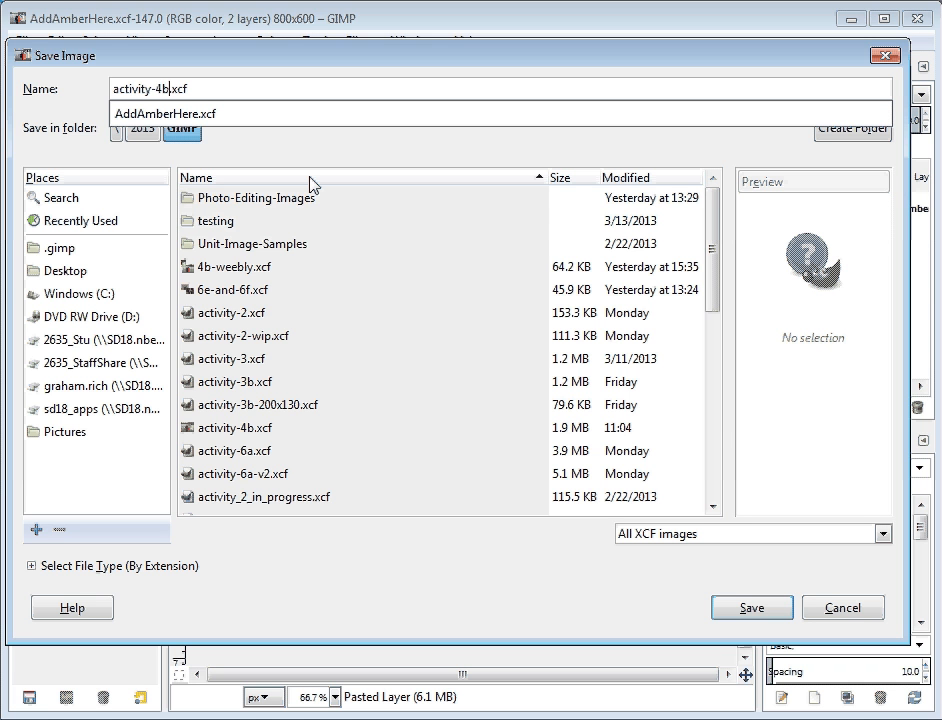
key("Return")
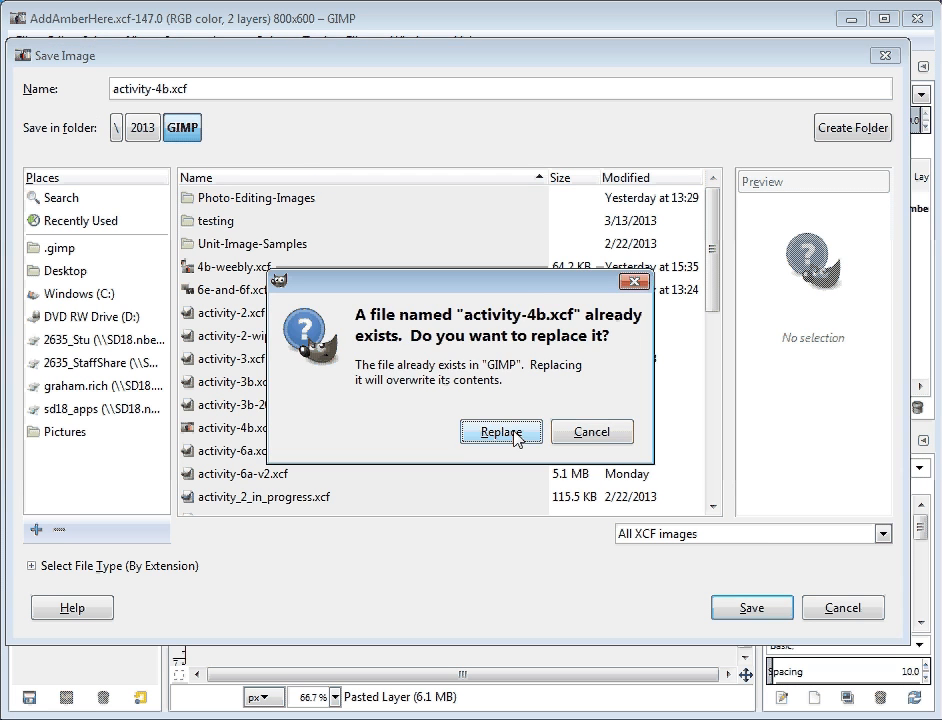
left_click(512, 434)
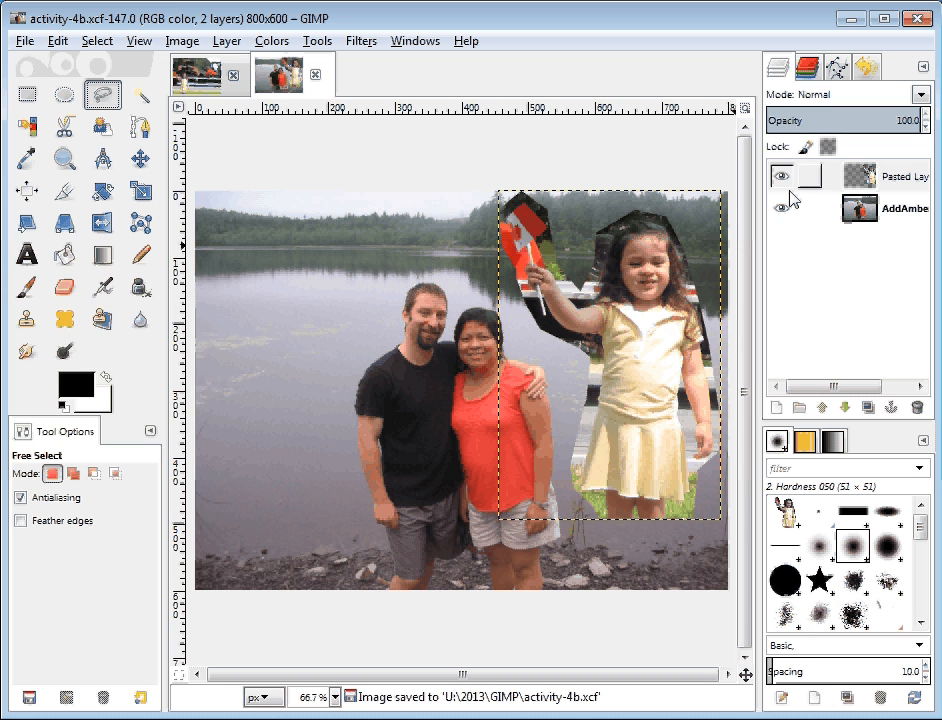
- Lock the pixels of the AddAmberHere.jpg background layer, leaving the pasted layer unlocked
left_click(893, 211)
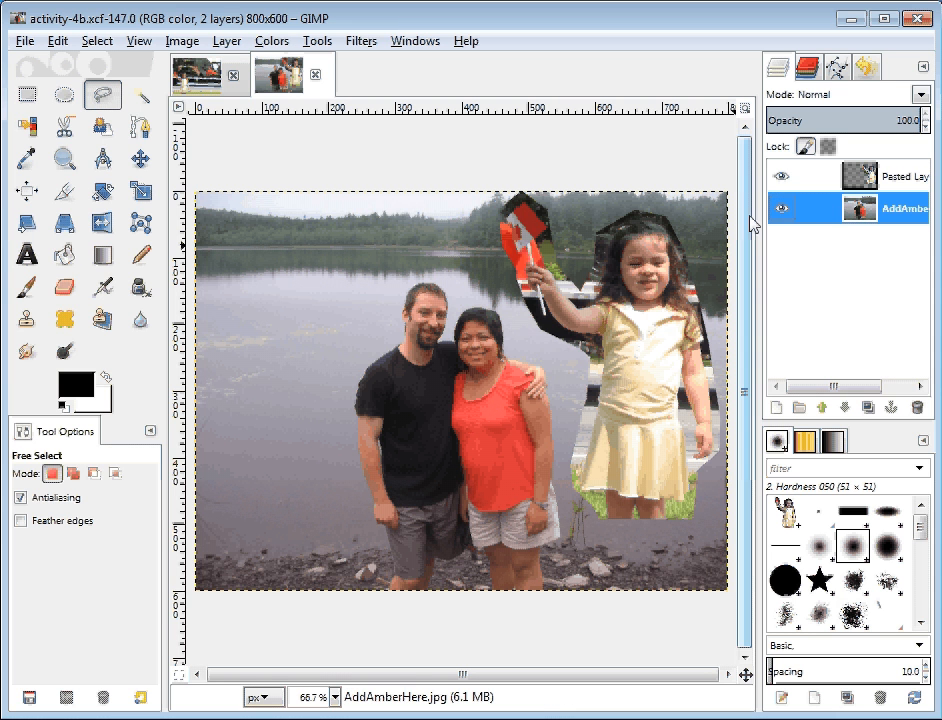
left_click(882, 218)
left_click(805, 148)
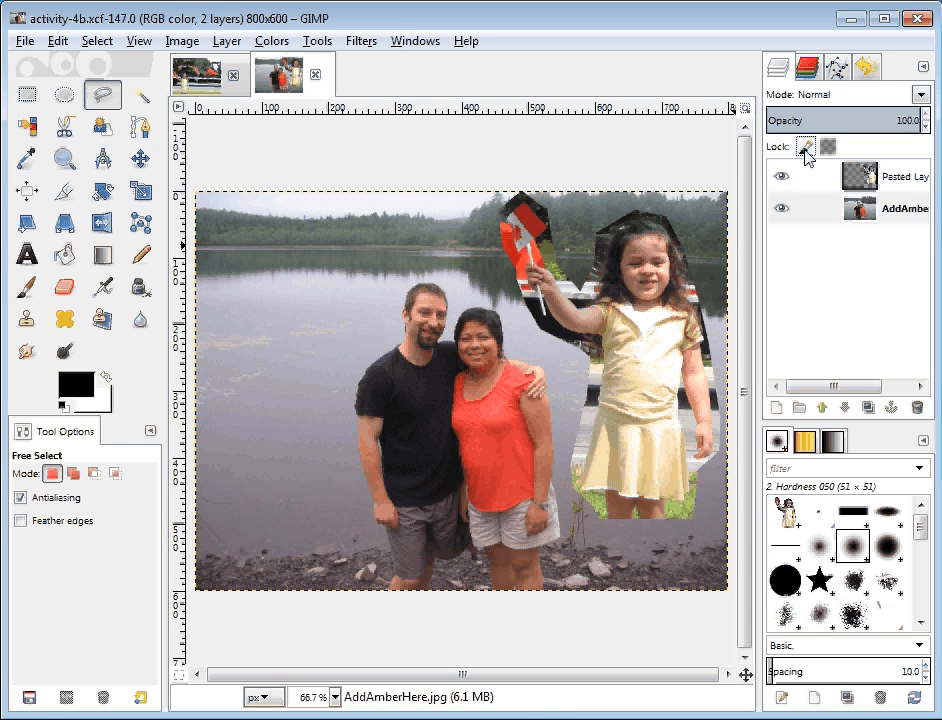
left_click(895, 220)
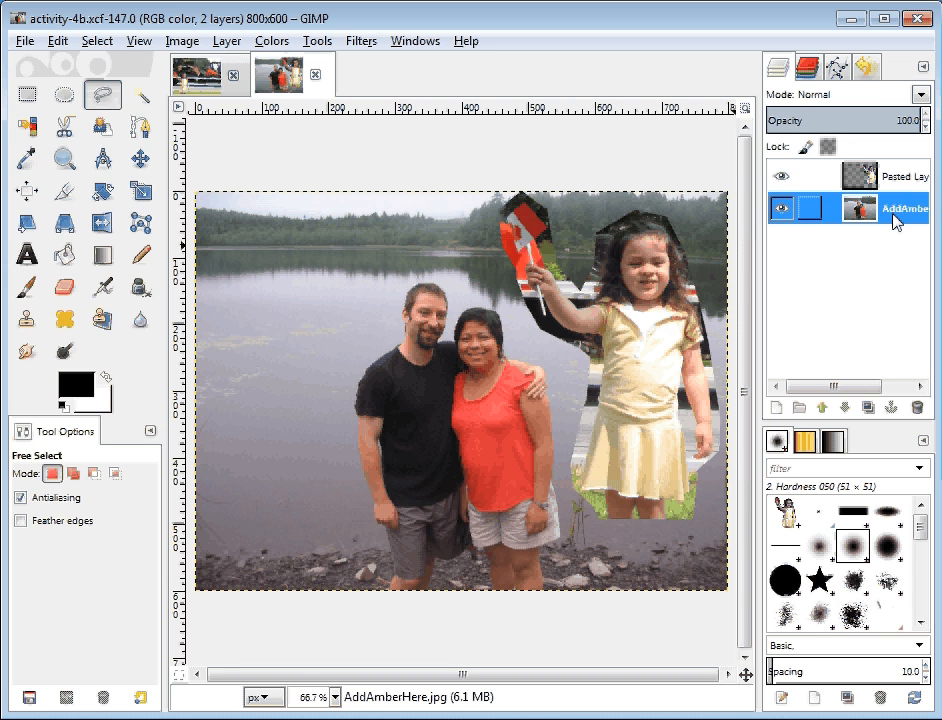
key("Page_Up")
left_click(897, 208)
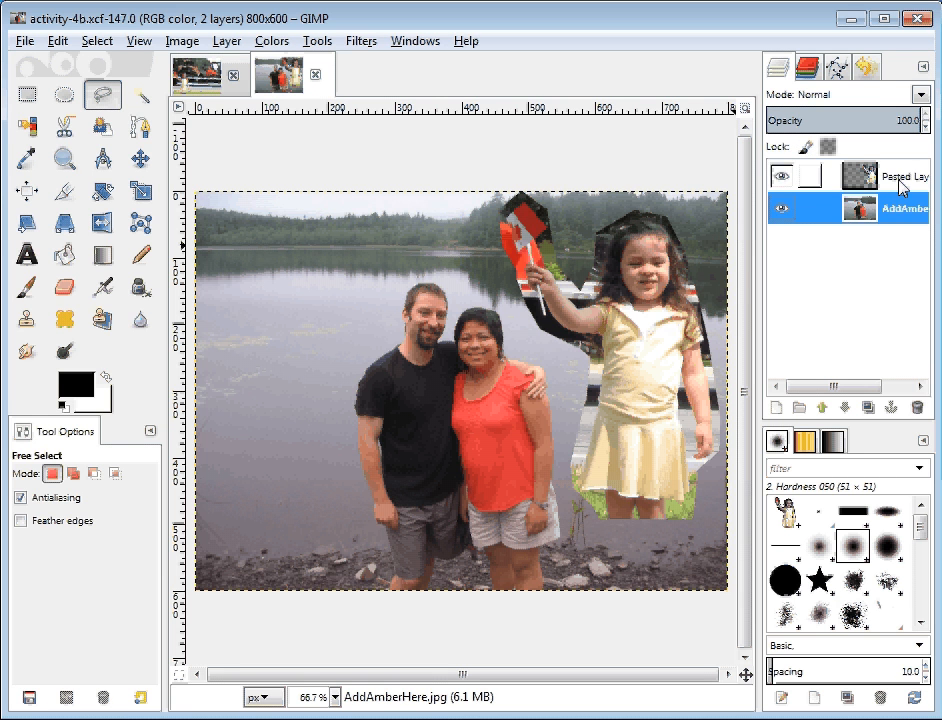
key("Page_Up")
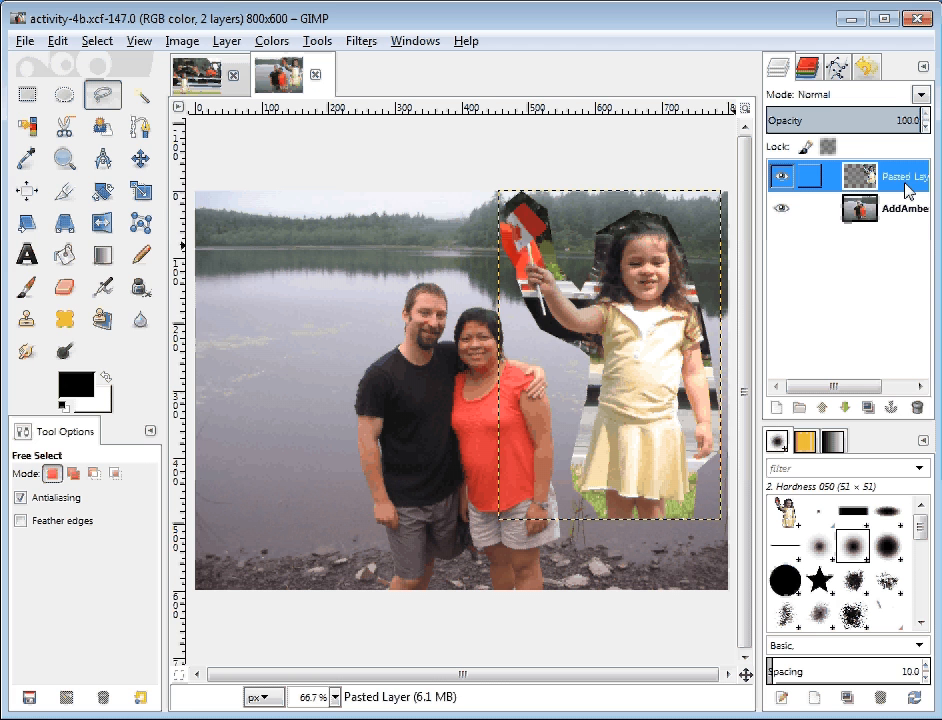
left_click(851, 214)
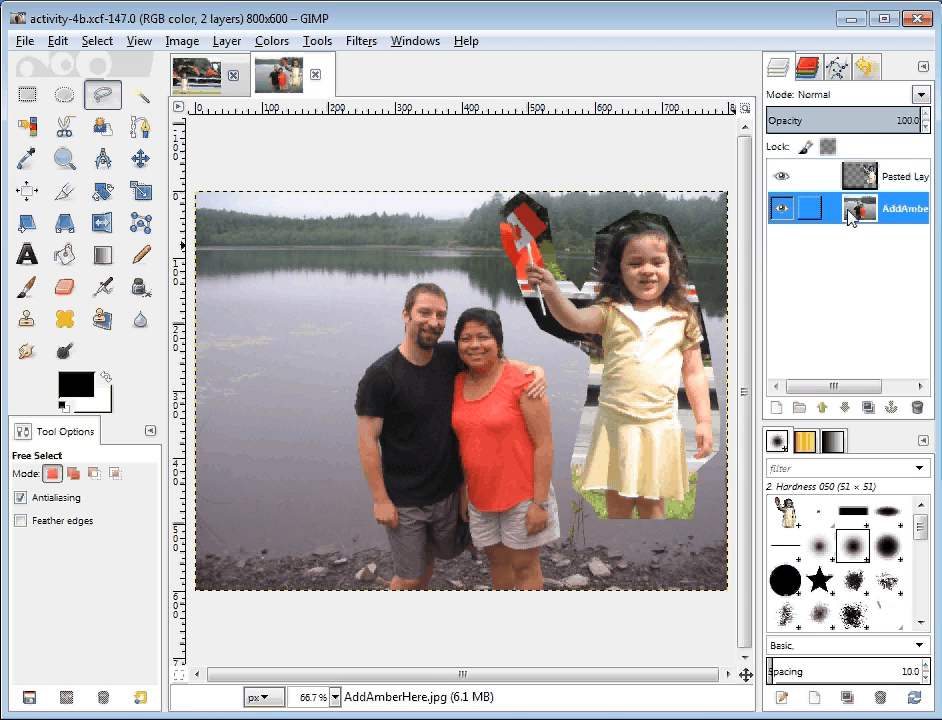
left_click(806, 148)
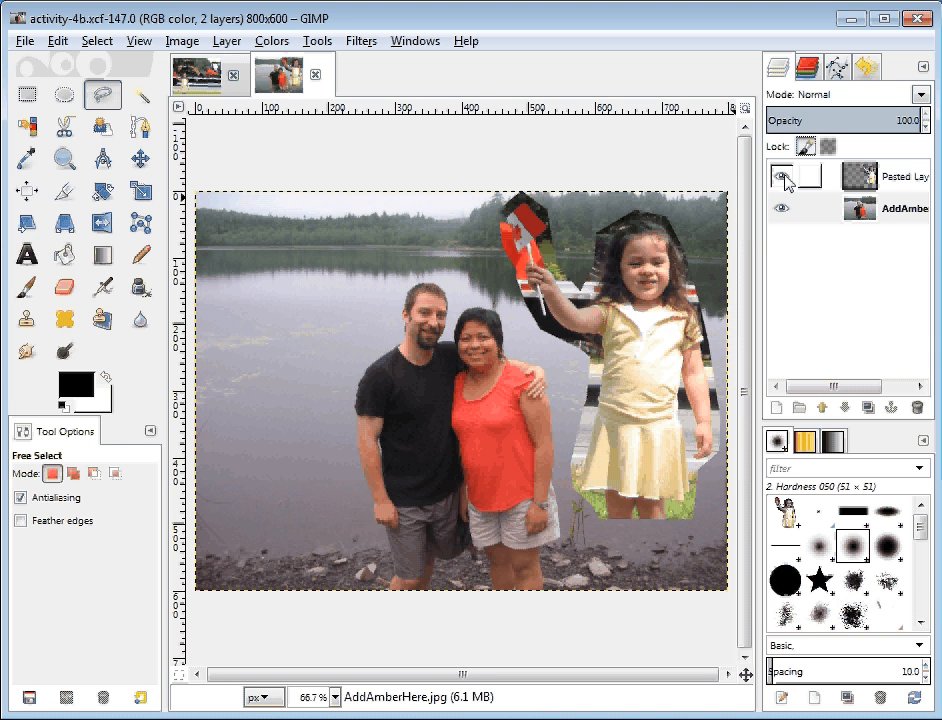
- Try to paint on the lake in the pixel-locked AddAmberHere.jpg layer with the Paintbrush
left_click(889, 212)
left_click(905, 180)
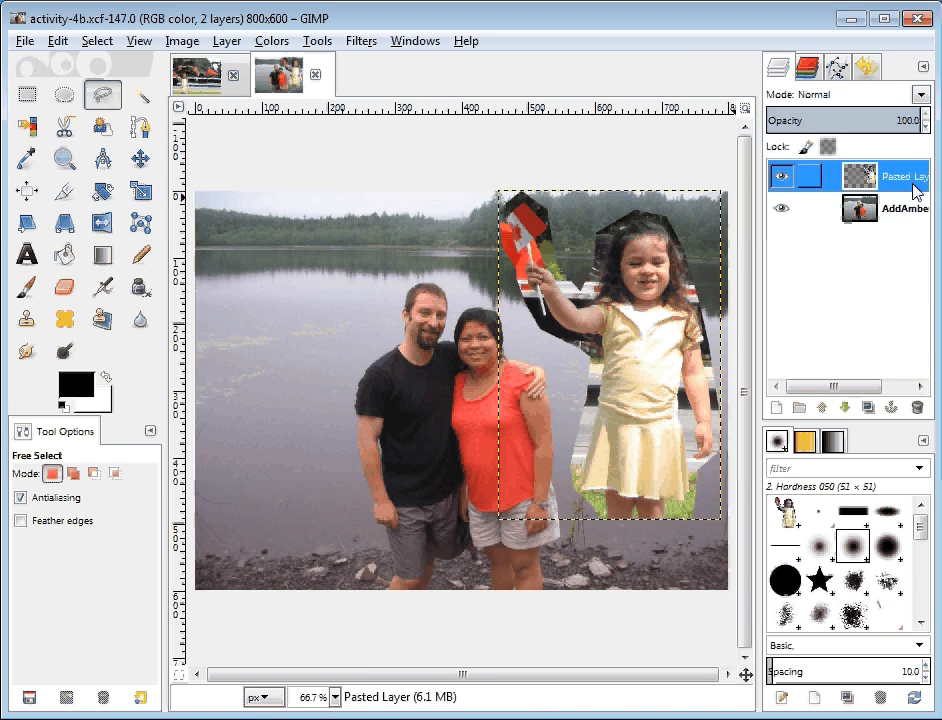
left_click(880, 208)
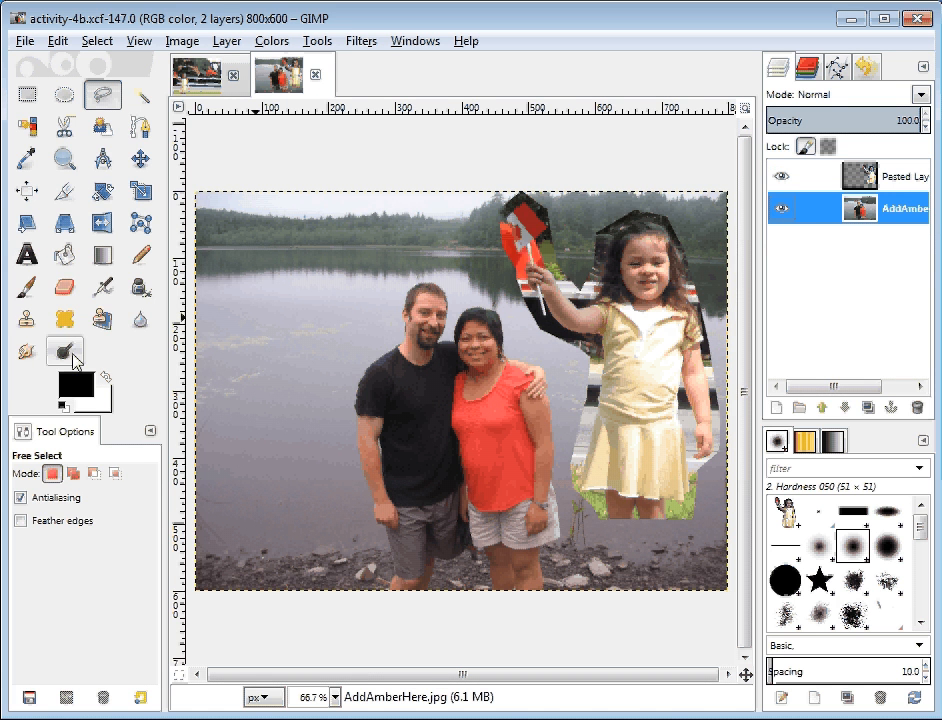
left_click(27, 287)
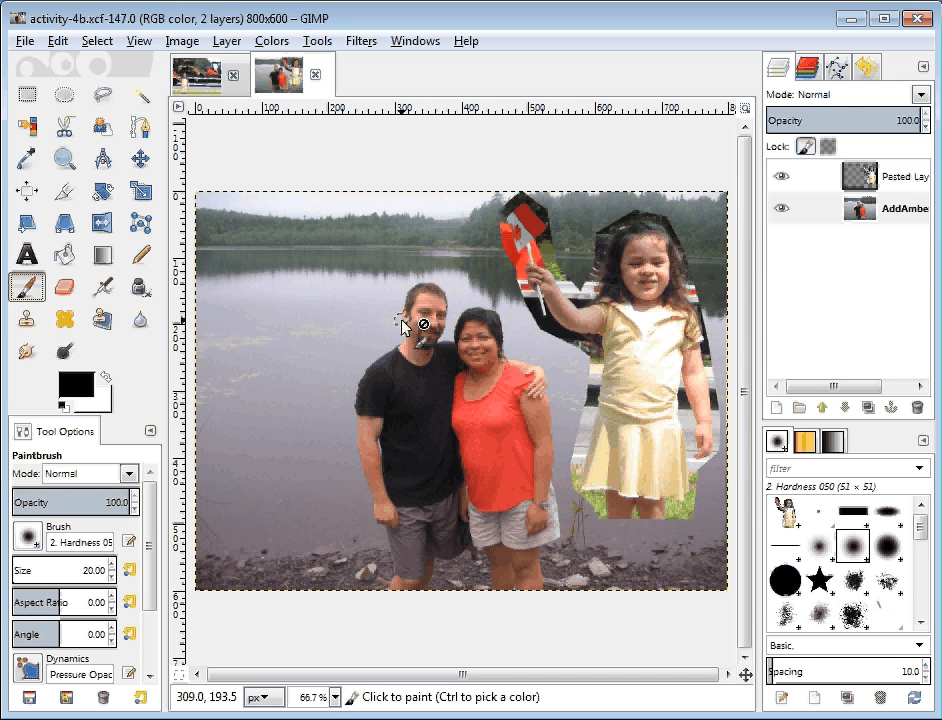
left_click(305, 342)
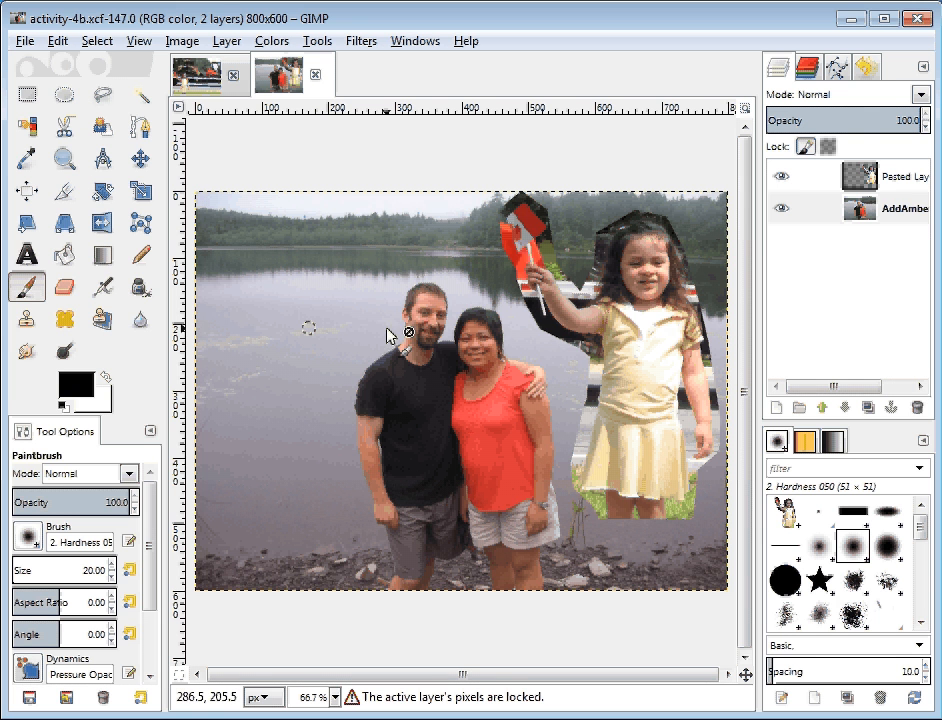
- Paint a black test scribble across the girl's dress on the pasted layer and undo it
left_click(869, 186)
mouse_move(592, 340)
left_mouse_down()
mouse_move(648, 348)
mouse_move(668, 418)
left_mouse_up()
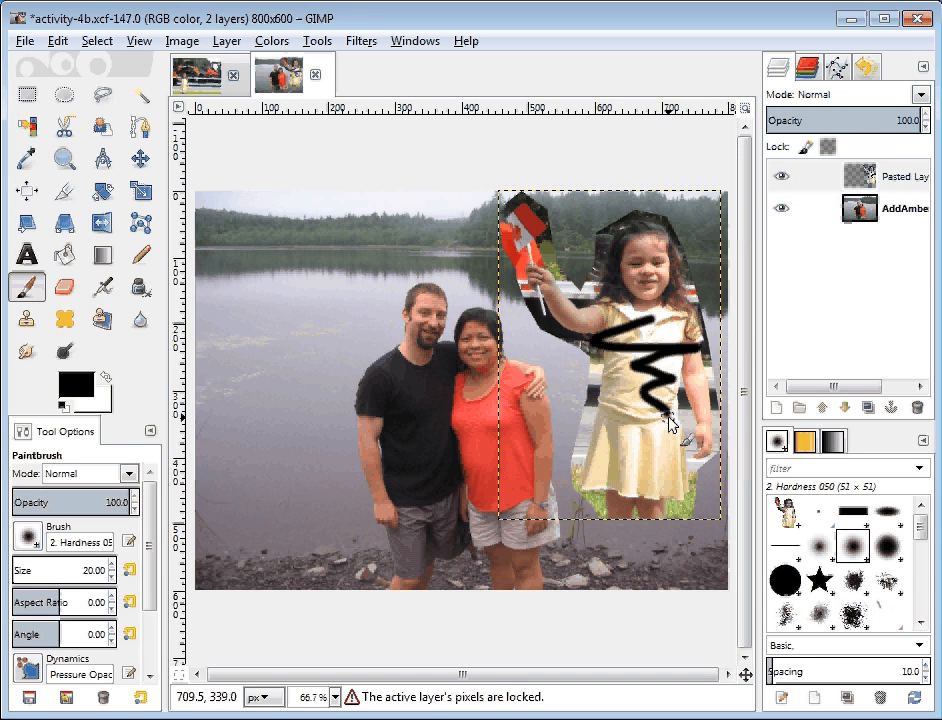
left_click(57, 41)
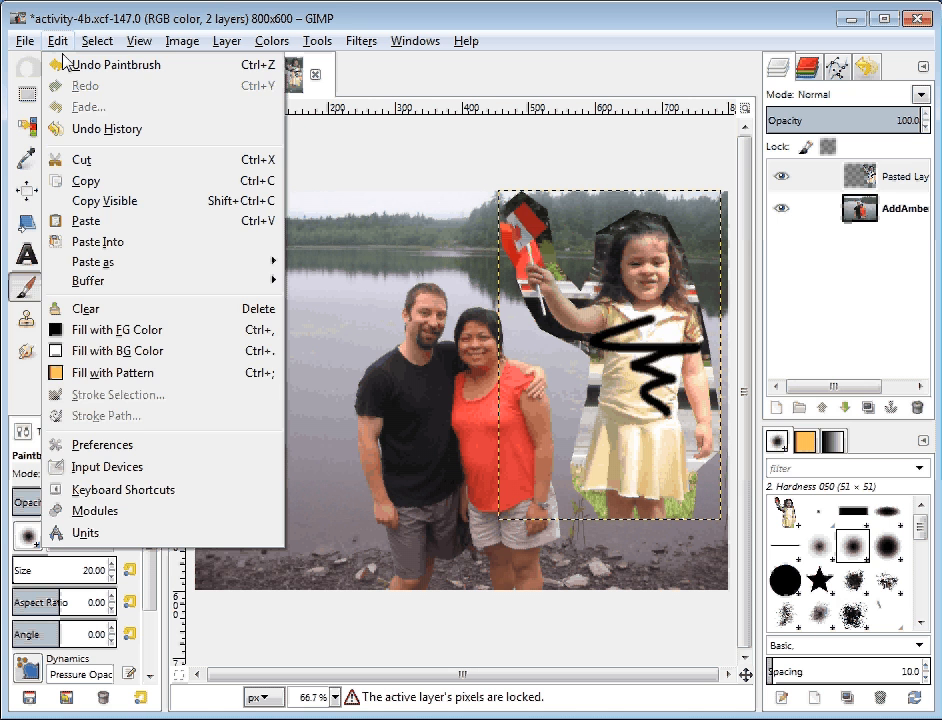
left_click(72, 66)
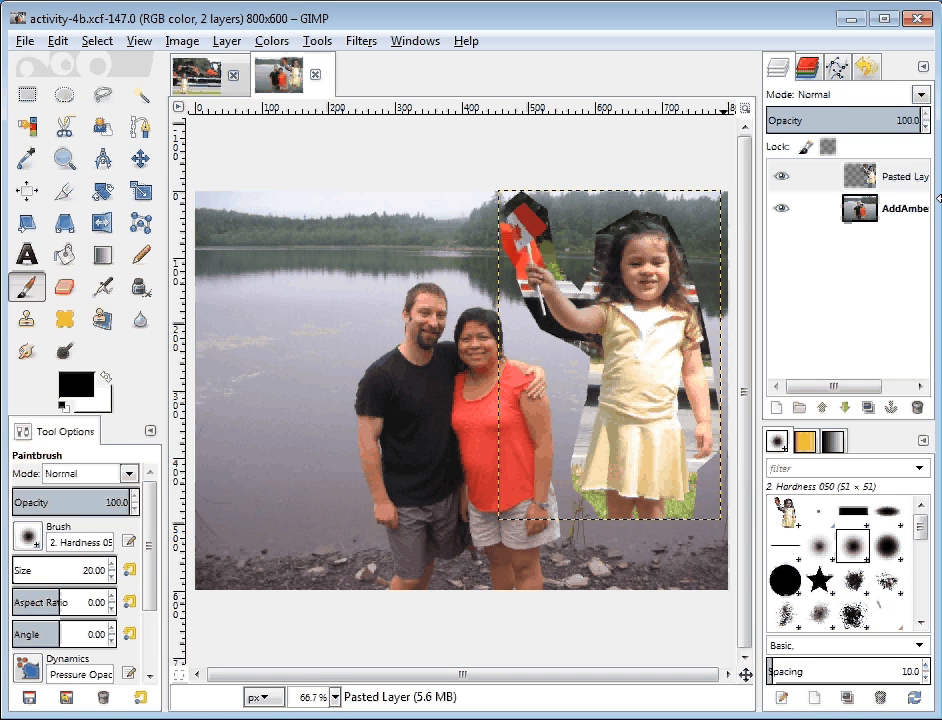
- Hide the AddAmberHere.jpg layer and make the pasted layer with the girl the active layer
left_click(903, 212)
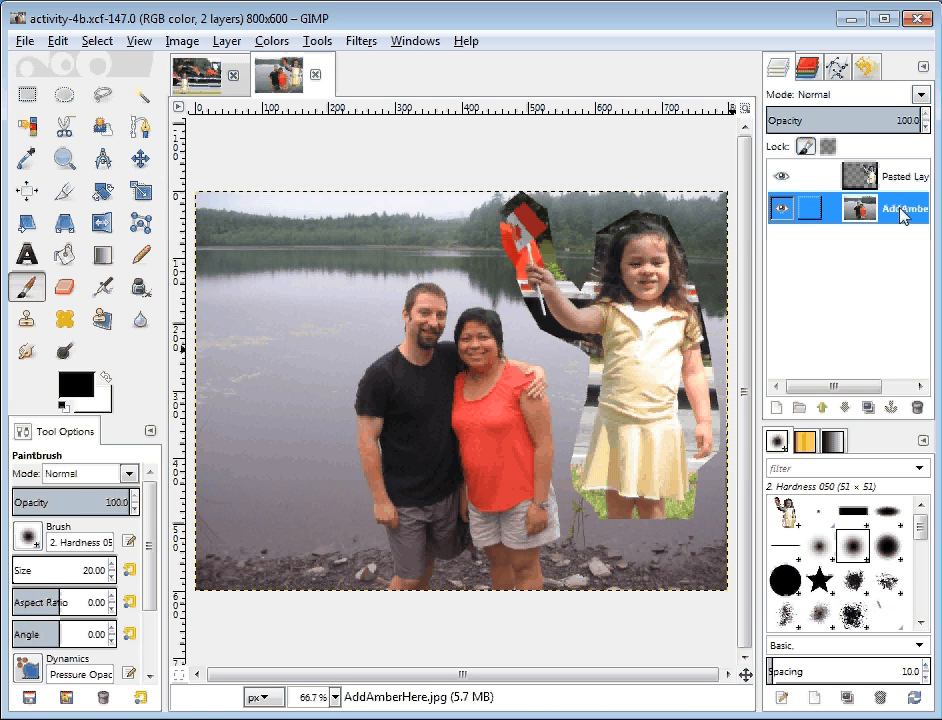
left_click(781, 209)
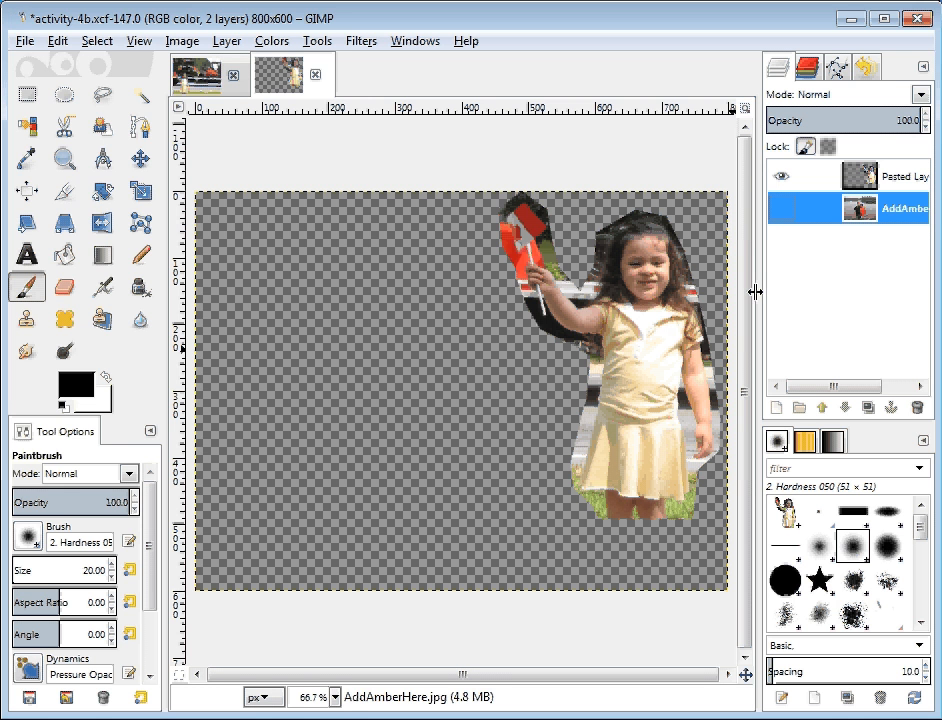
left_click(335, 697)
left_click(326, 516)
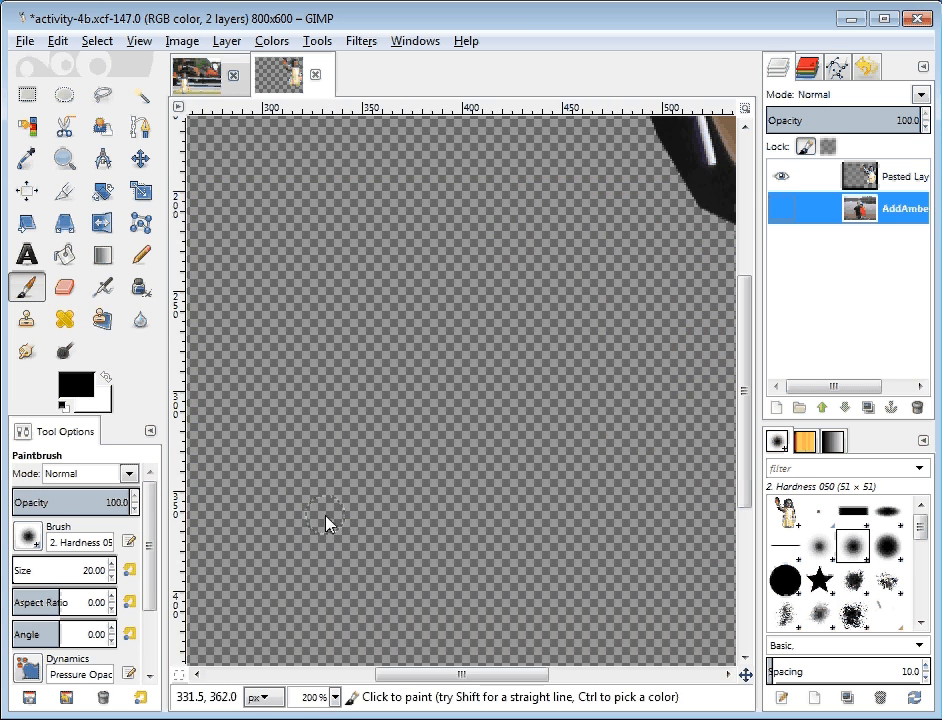
left_click_drag(427, 676, 812, 563)
left_click_drag(745, 498, 746, 622)
scroll(615, 479, "up", 1)
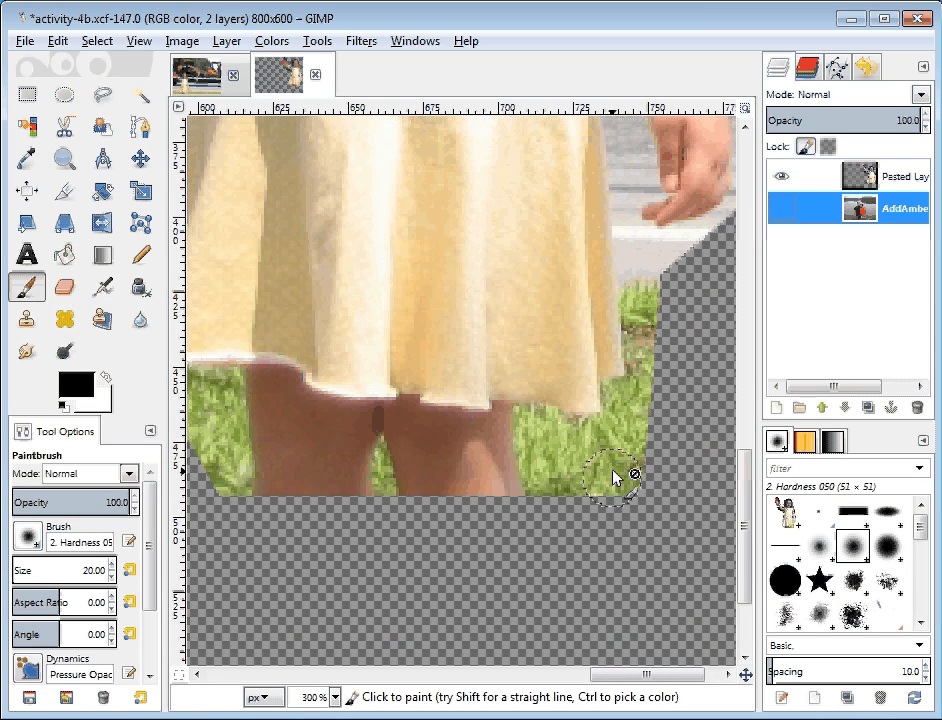
scroll(615, 479, "up", 1)
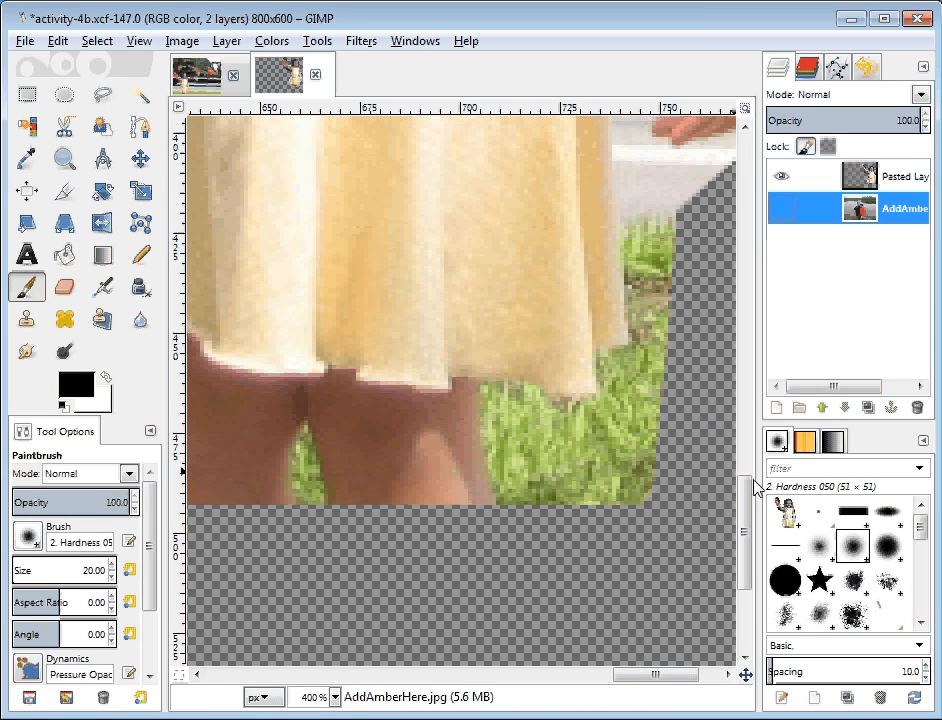
left_click_drag(752, 483, 750, 465)
left_click(918, 186)
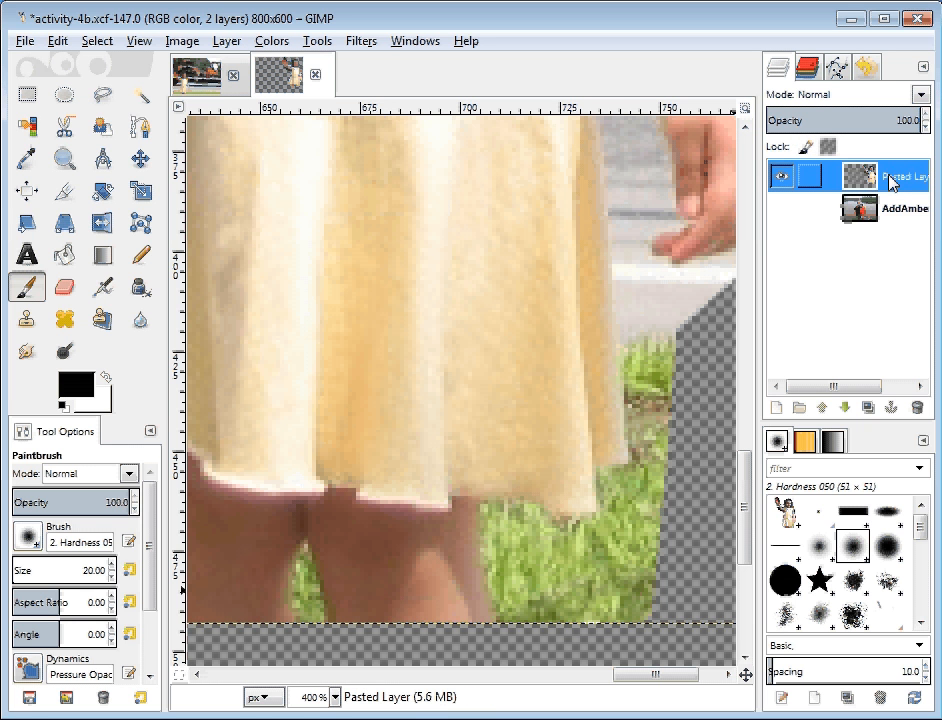
- Start a Free Select outline on the pasted layer, tracing the outer edge of the leg beside the grass up to the skirt hem
left_click(102, 94)
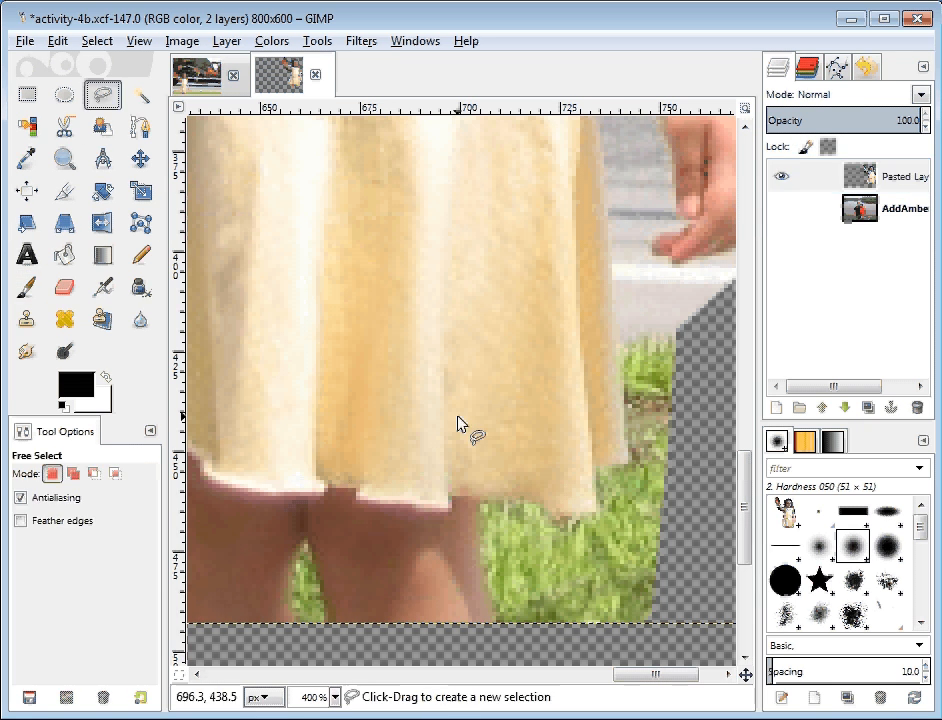
left_click(498, 622)
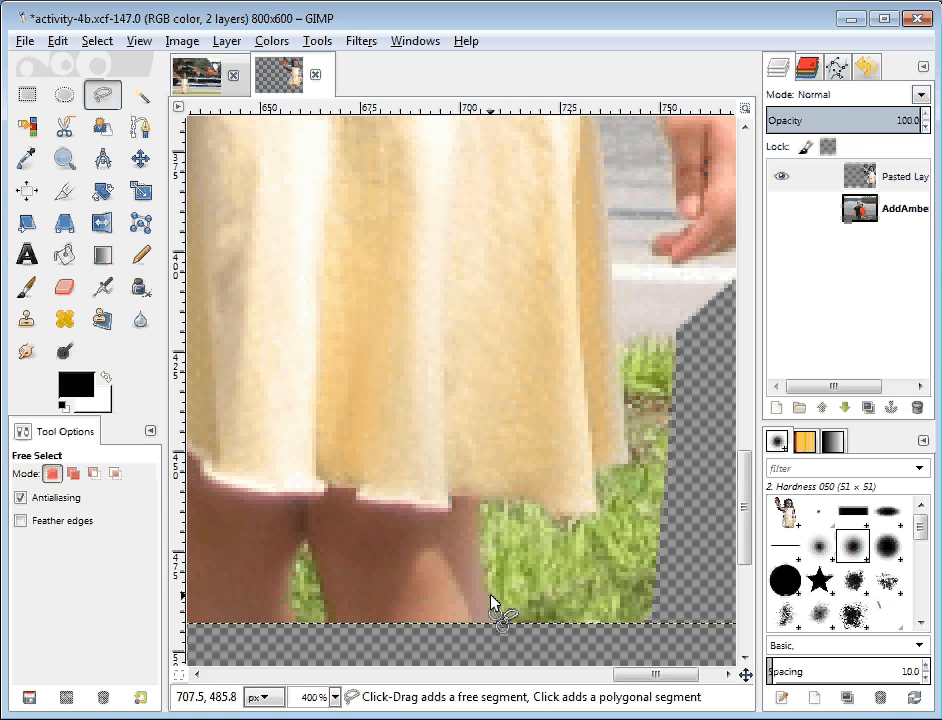
left_click(490, 595)
left_click(483, 576)
left_click(480, 556)
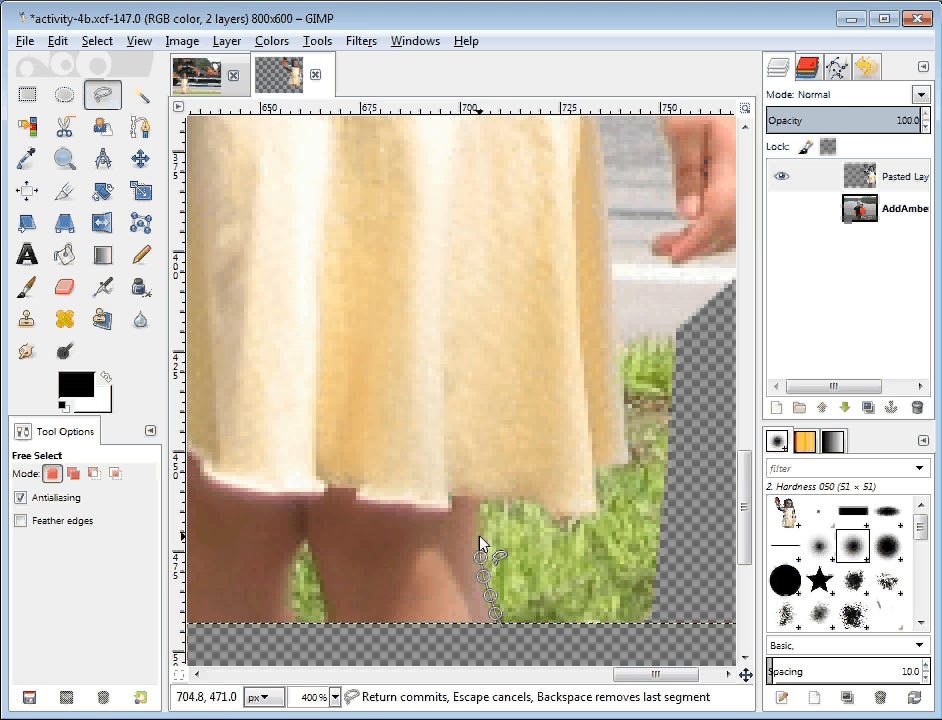
left_click(479, 536)
left_click(479, 506)
left_click(479, 498)
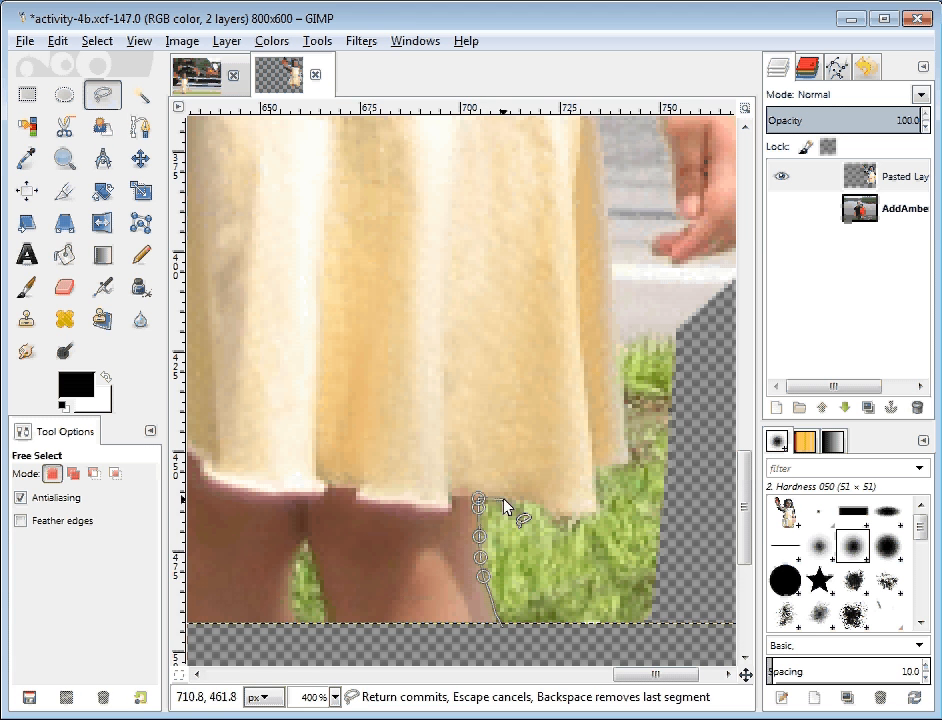
- Continue the Free Select outline along the skirt hem to its outermost corner beside the grass
left_click(511, 498)
left_click(547, 511)
left_click(562, 516)
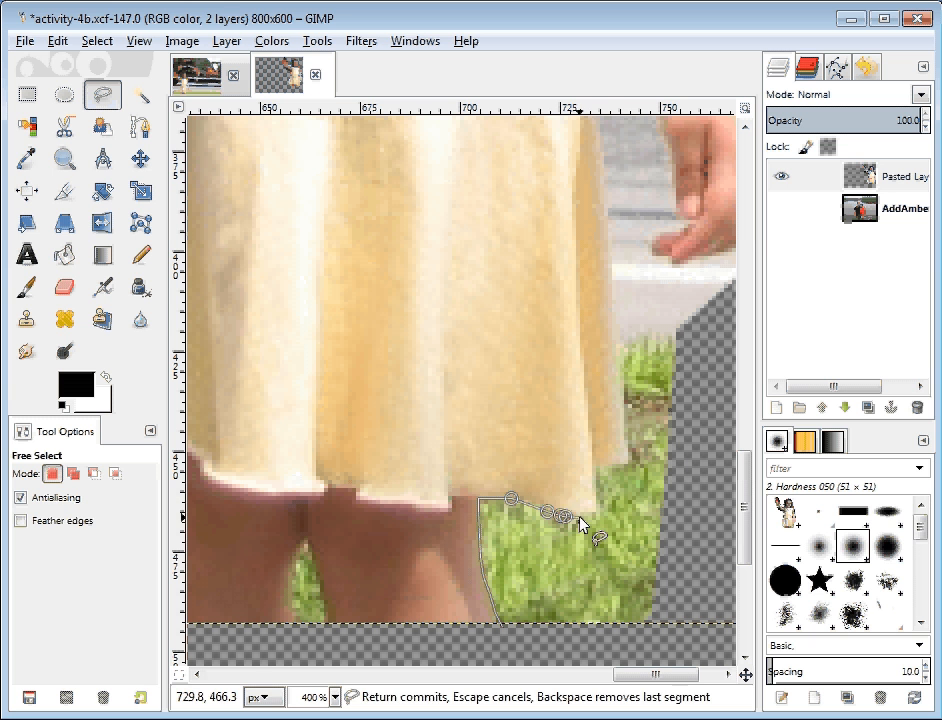
left_click(587, 518)
left_click(597, 513)
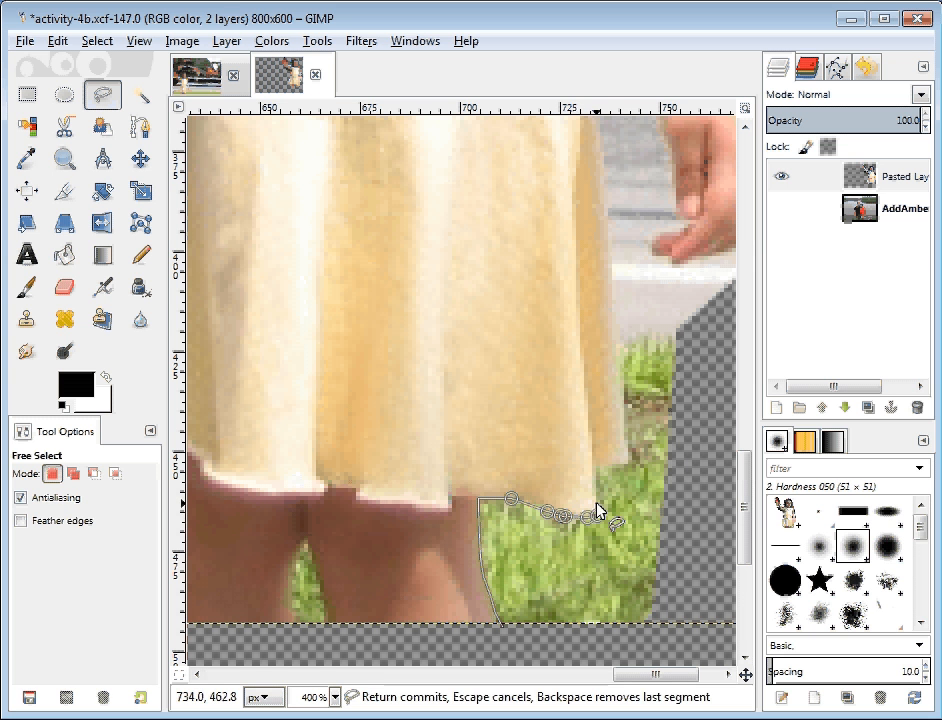
left_click(596, 470)
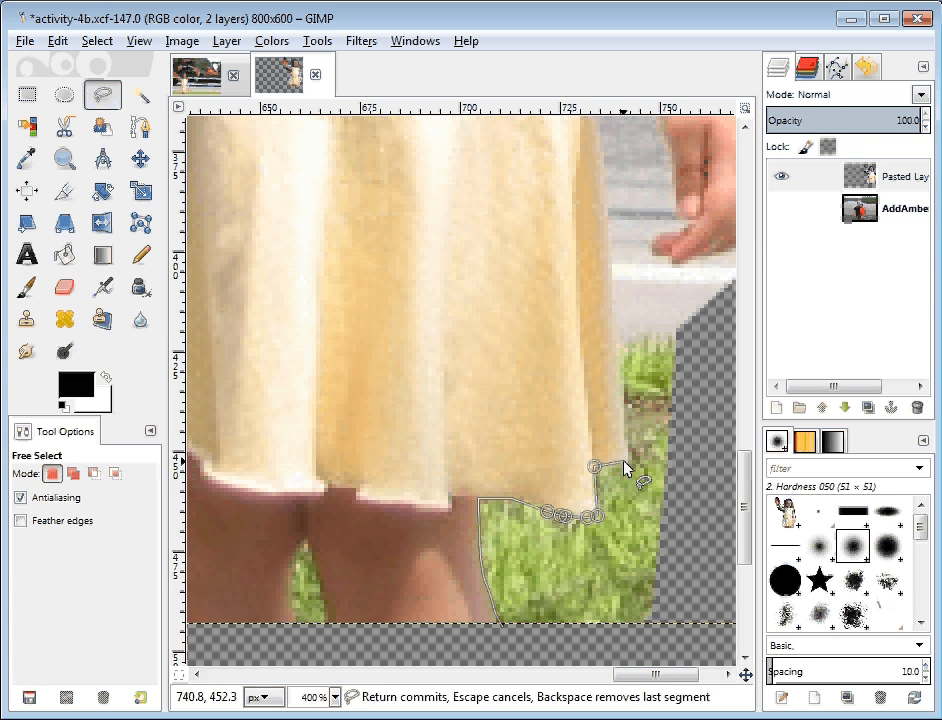
left_click(632, 466)
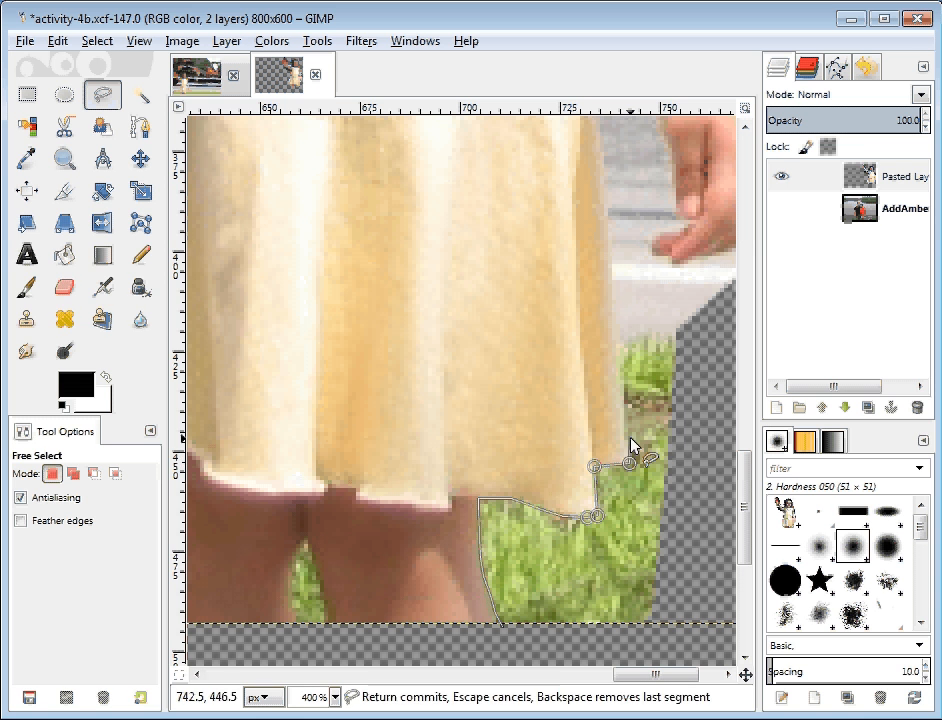
- Continue the Free Select outline up the skirt's outer side edge, past the grass to the pale pavement strip
left_click(625, 420)
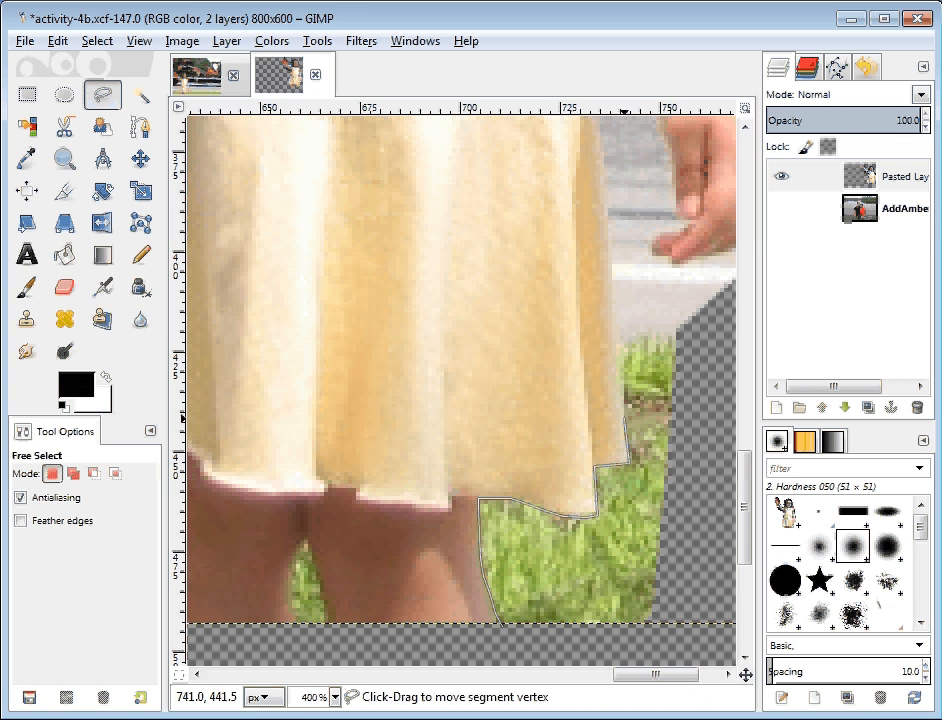
left_click(618, 338)
left_click(613, 301)
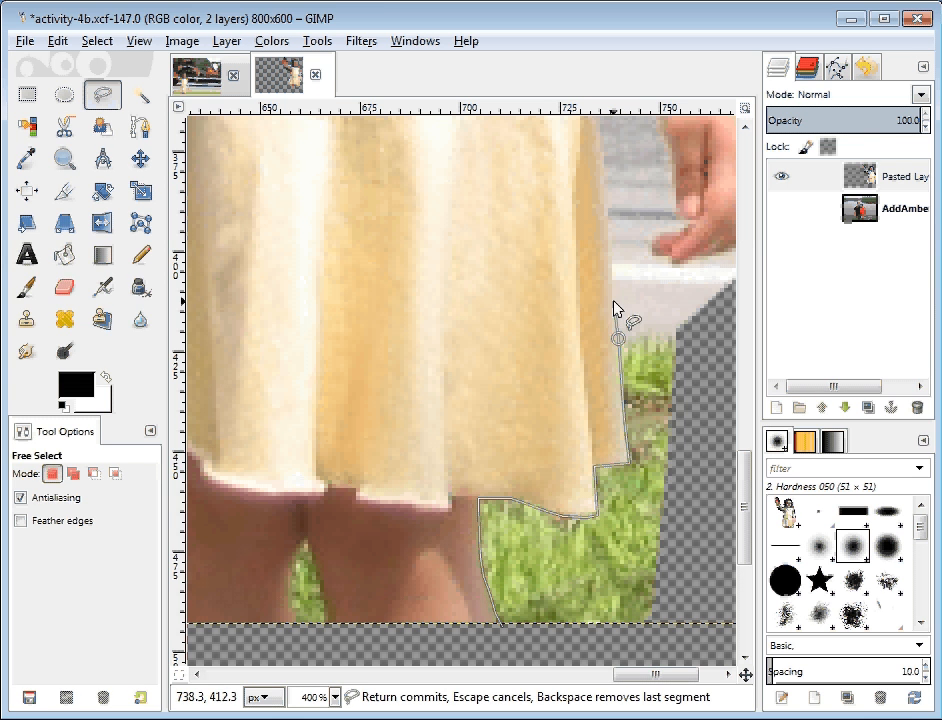
- Close the outline through the transparent area around the grass beside the skirt and leg, and delete the selected background
left_click(709, 316)
left_click(708, 578)
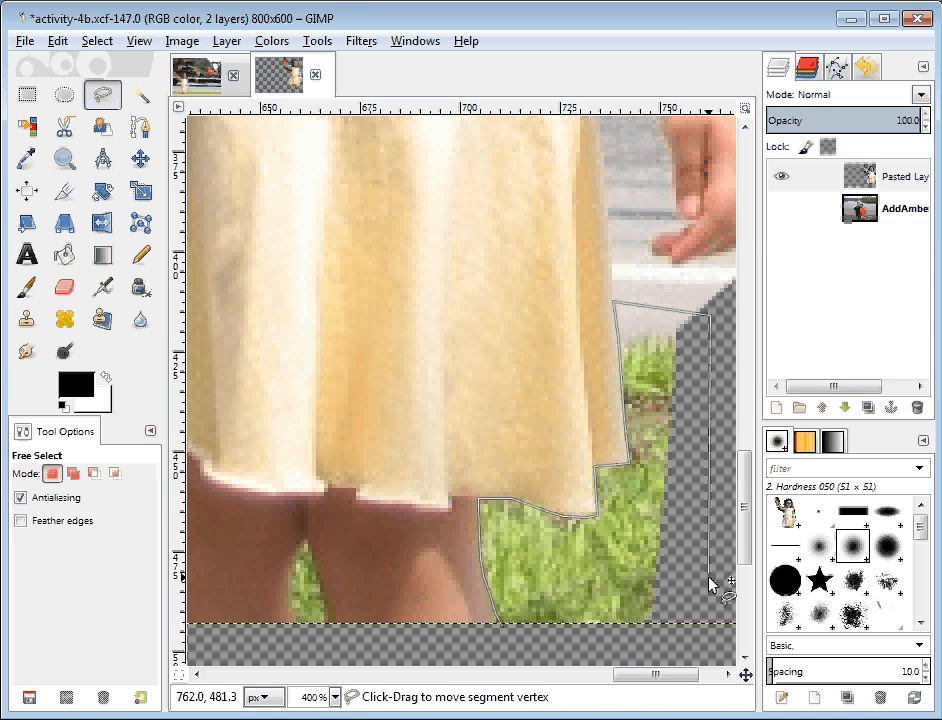
left_click(702, 636)
left_click(523, 655)
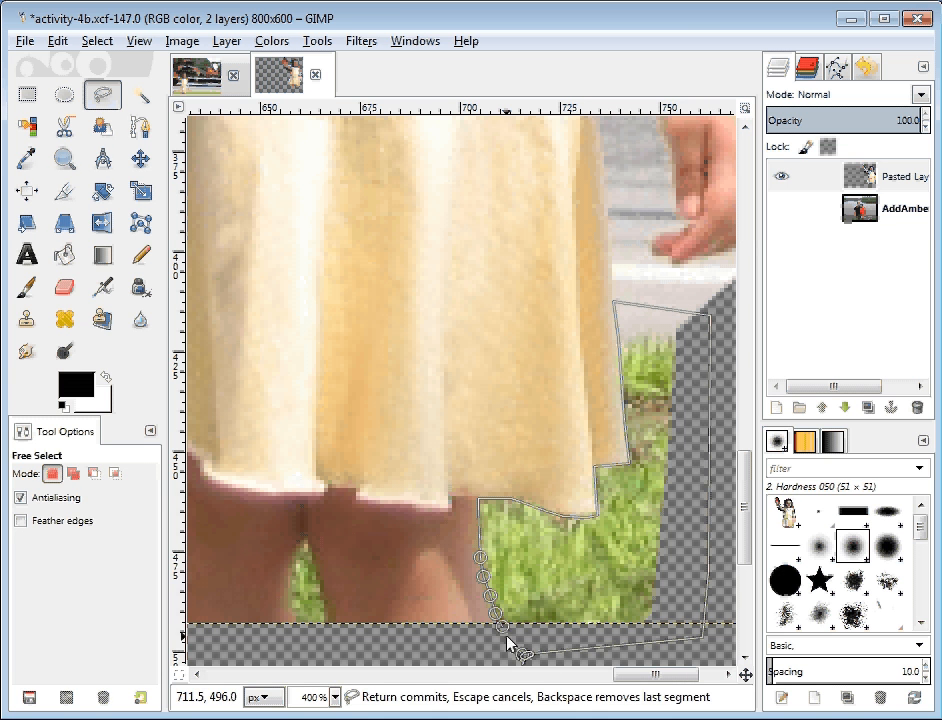
left_click(503, 632)
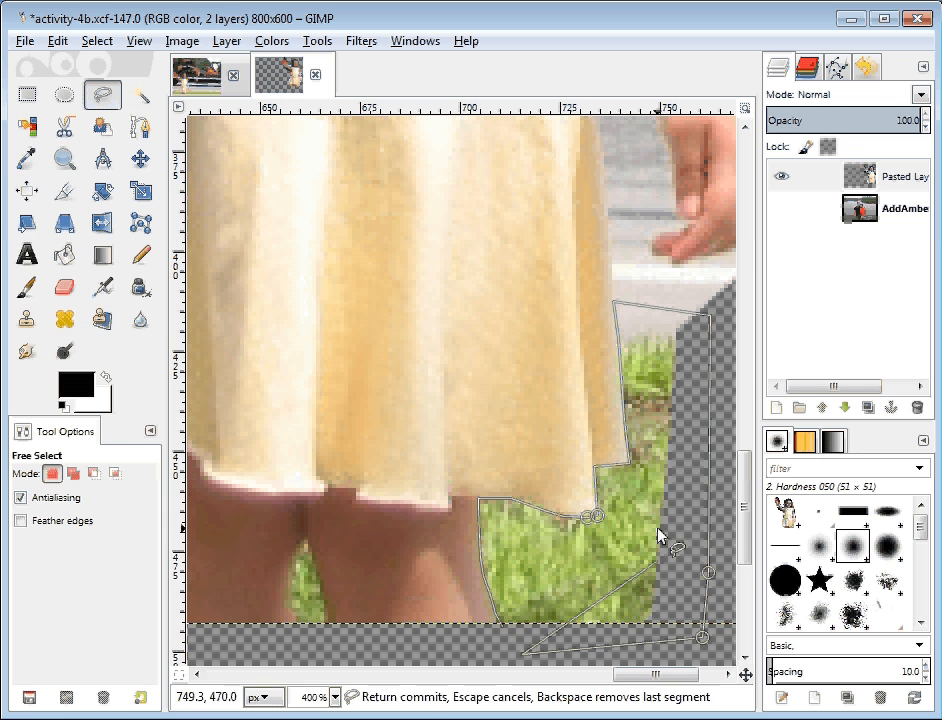
left_click(503, 632)
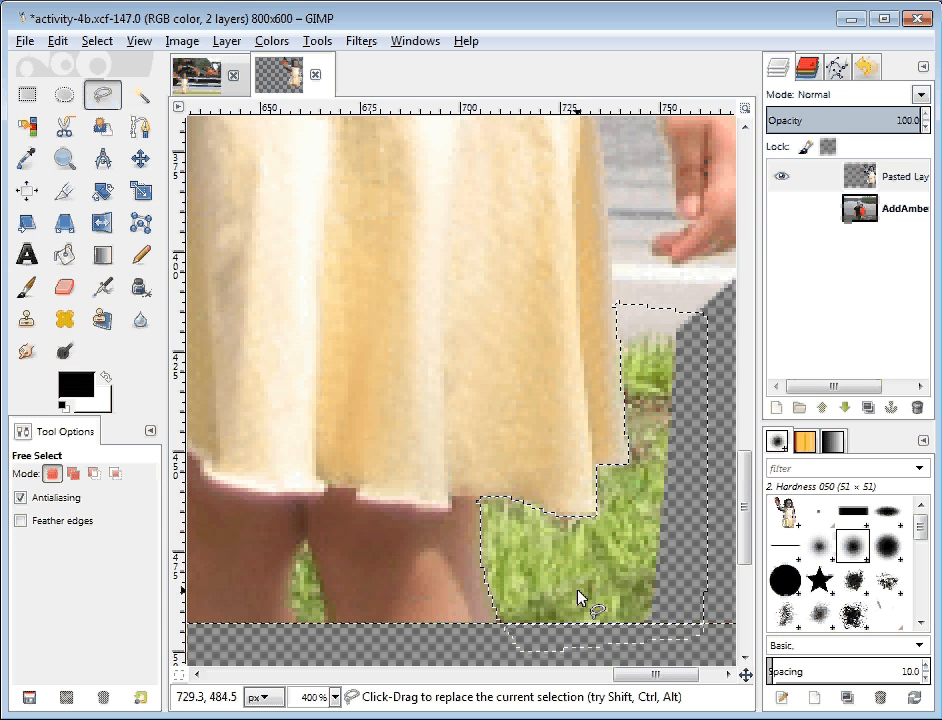
key("Delete")
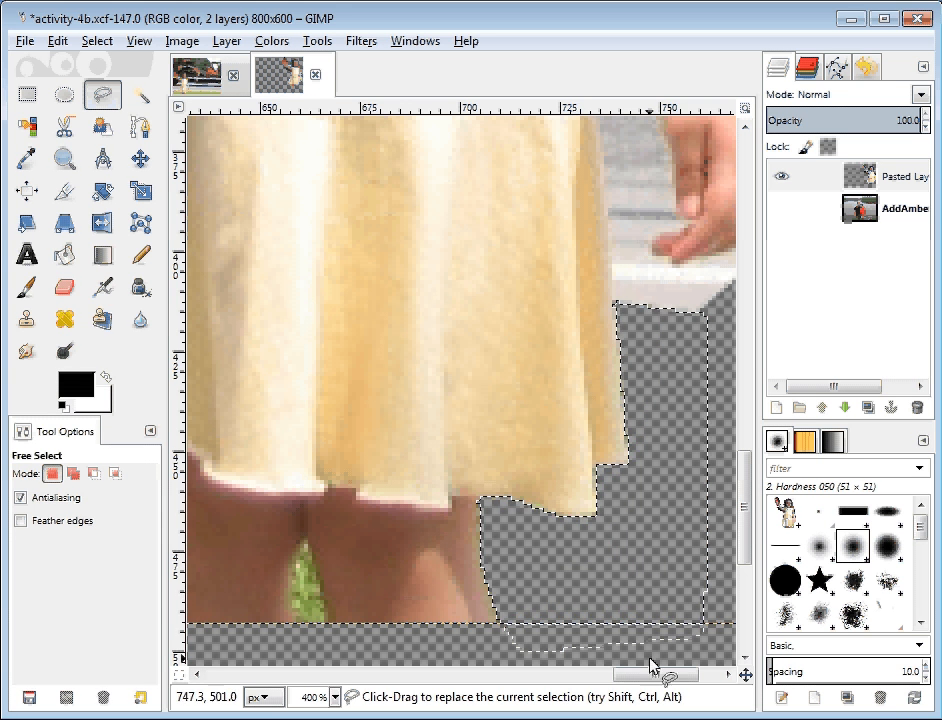
- Start a new Free Select outline near the white line beside the hand, tracing the skirt's side edge up to the waist
left_click_drag(658, 674, 678, 674)
left_click_drag(742, 557, 757, 478)
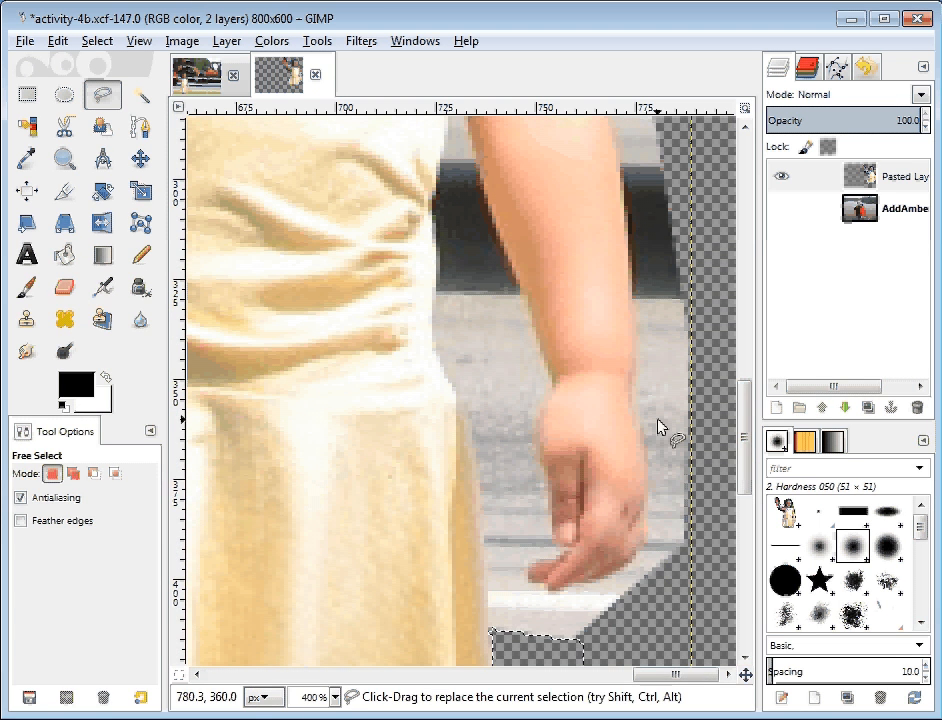
left_click(490, 604)
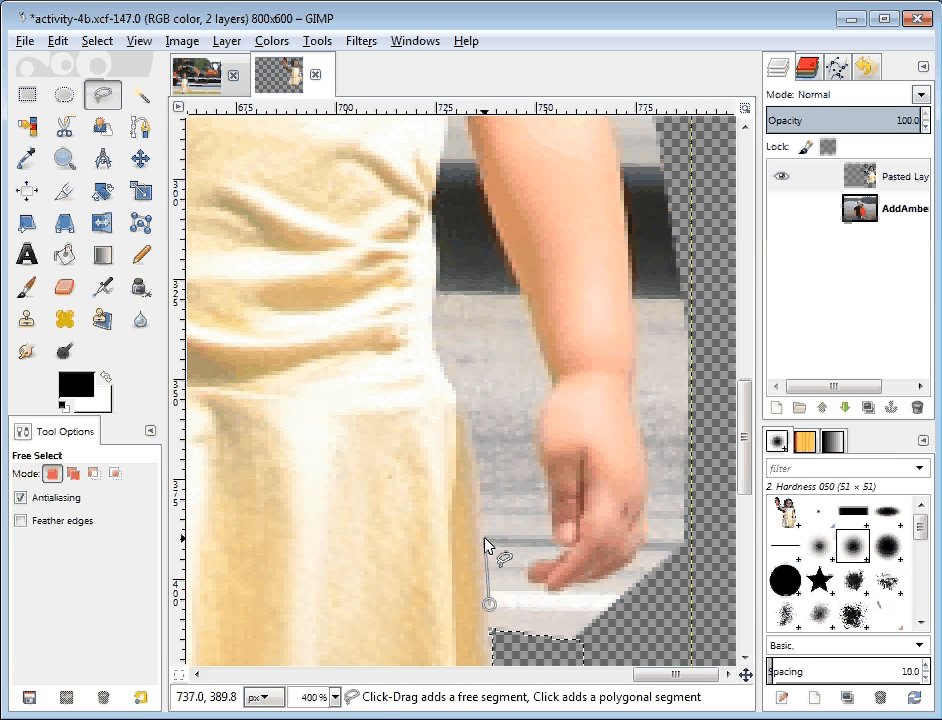
left_click(484, 538)
left_click(478, 474)
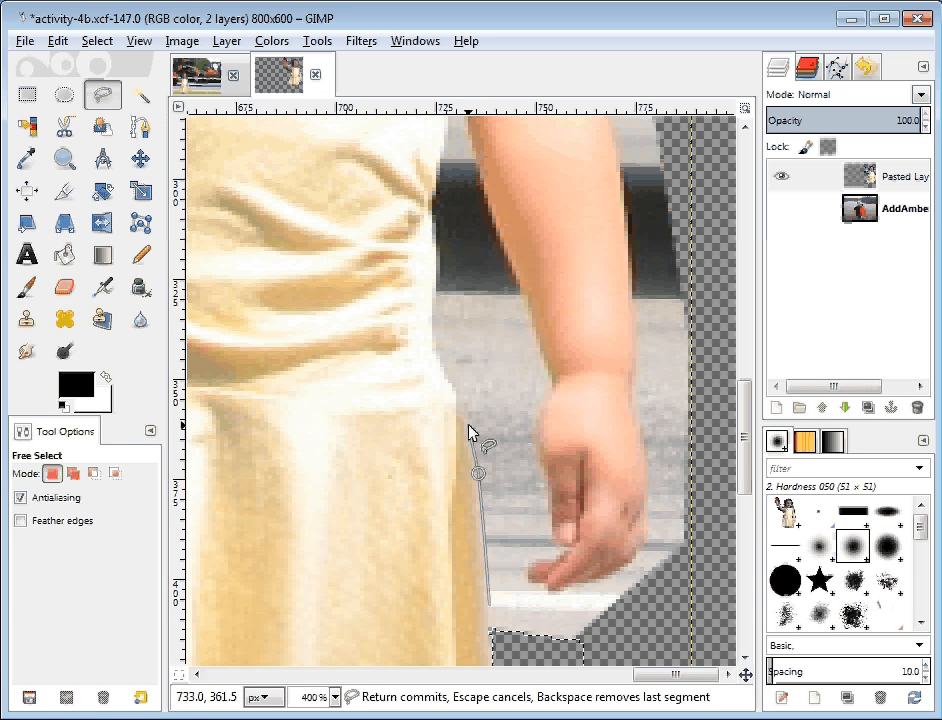
left_click(469, 425)
left_click(441, 370)
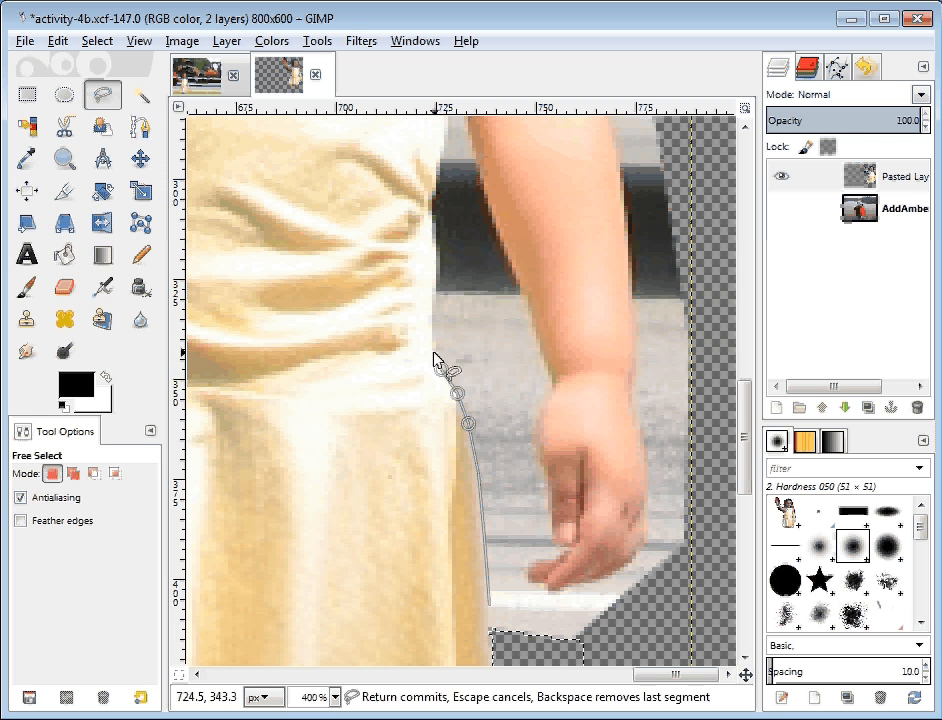
left_click(434, 345)
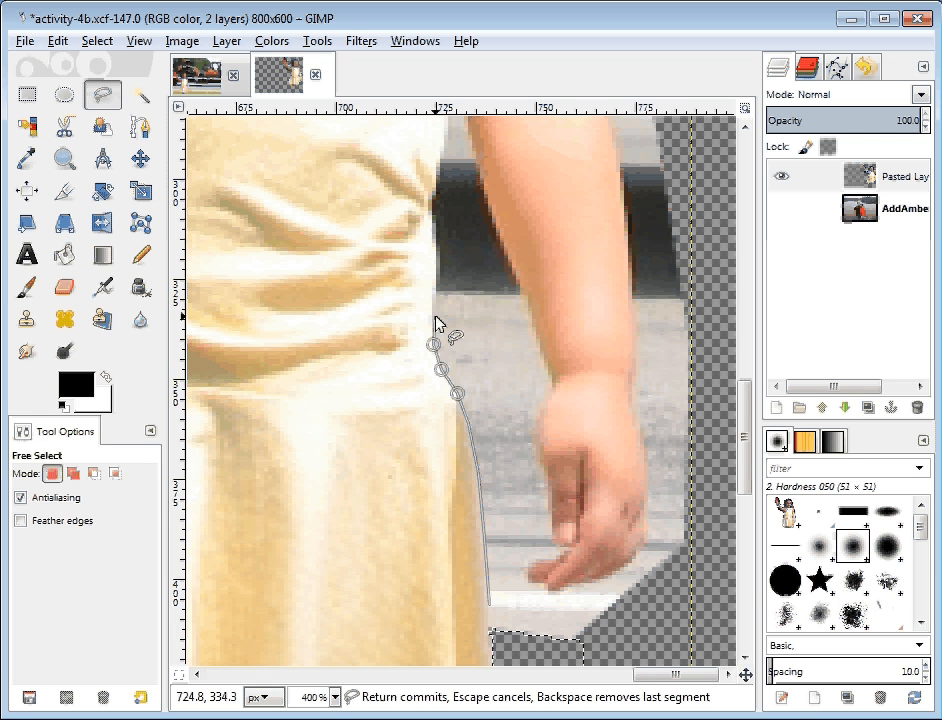
- Continue the outline up the side of the dress bodice to the point where the arm meets the dress
left_click(434, 314)
left_click(434, 295)
left_click(435, 272)
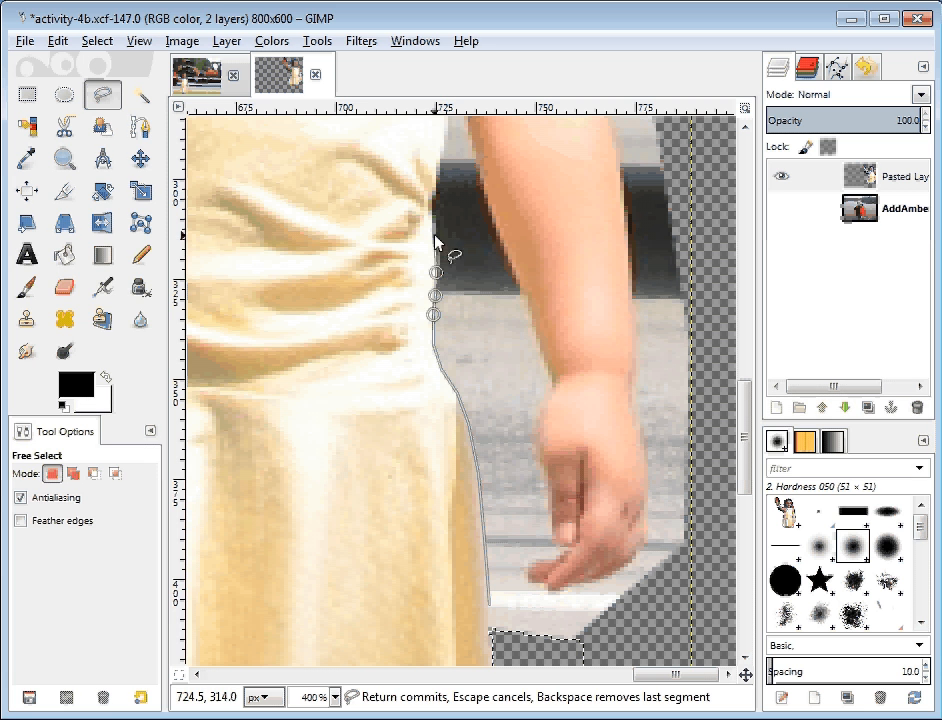
left_click(437, 193)
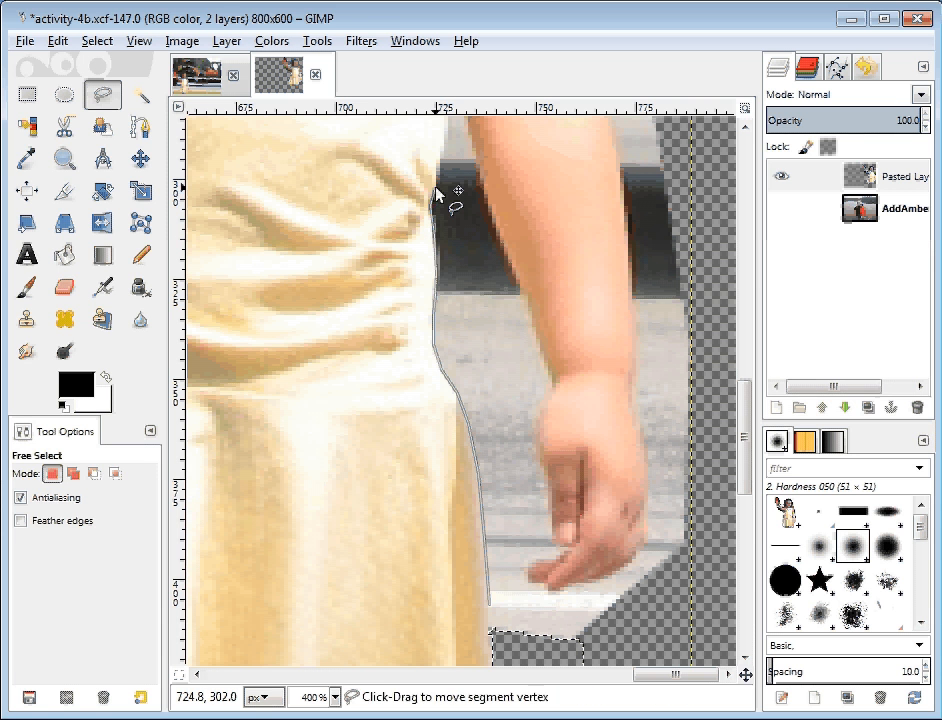
left_click(442, 155)
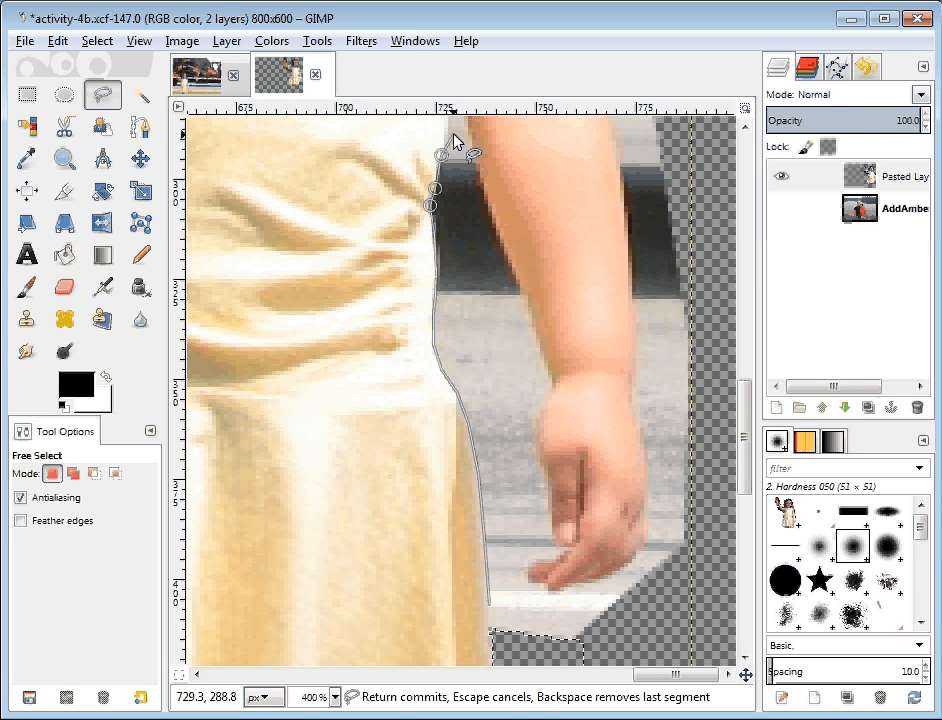
left_click(447, 122)
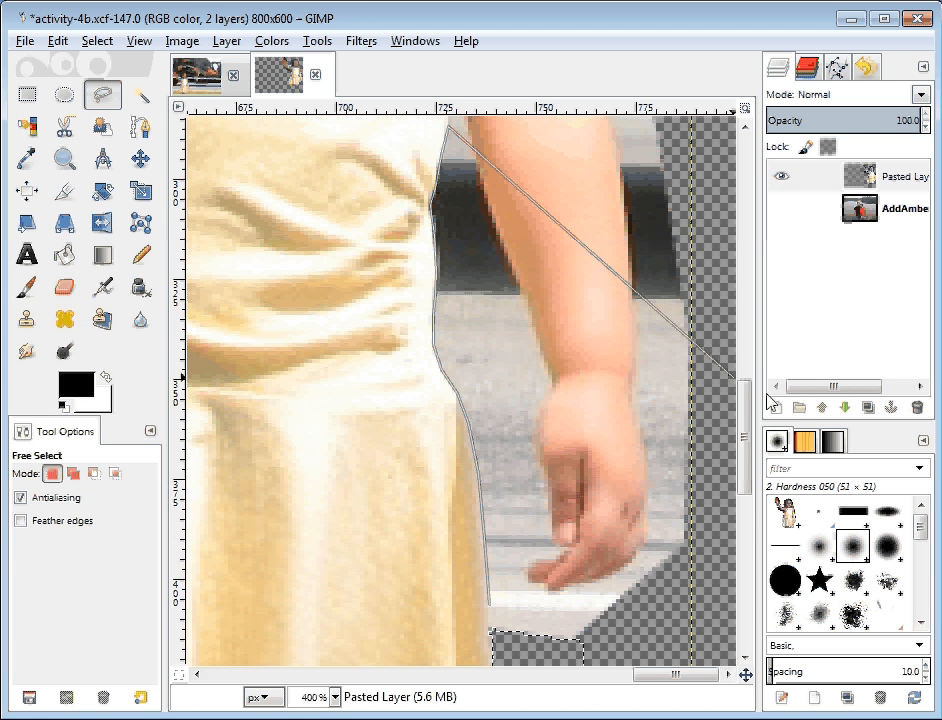
left_click_drag(746, 393, 746, 365)
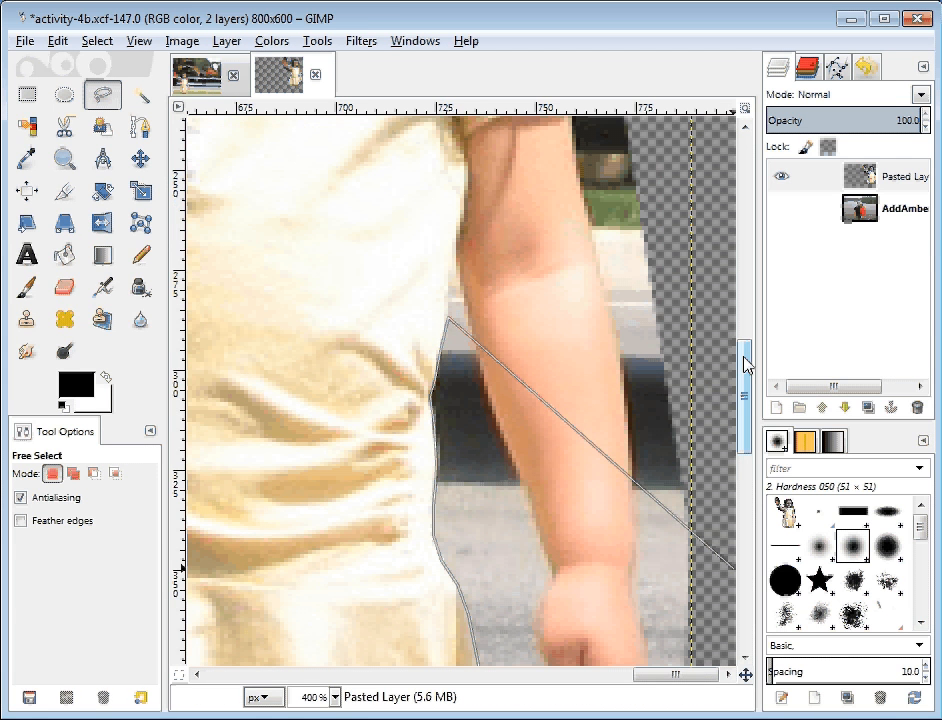
left_click(453, 245)
- Continue the outline down the inner edge of the forearm to the bottom of the dark background band
left_click(462, 284)
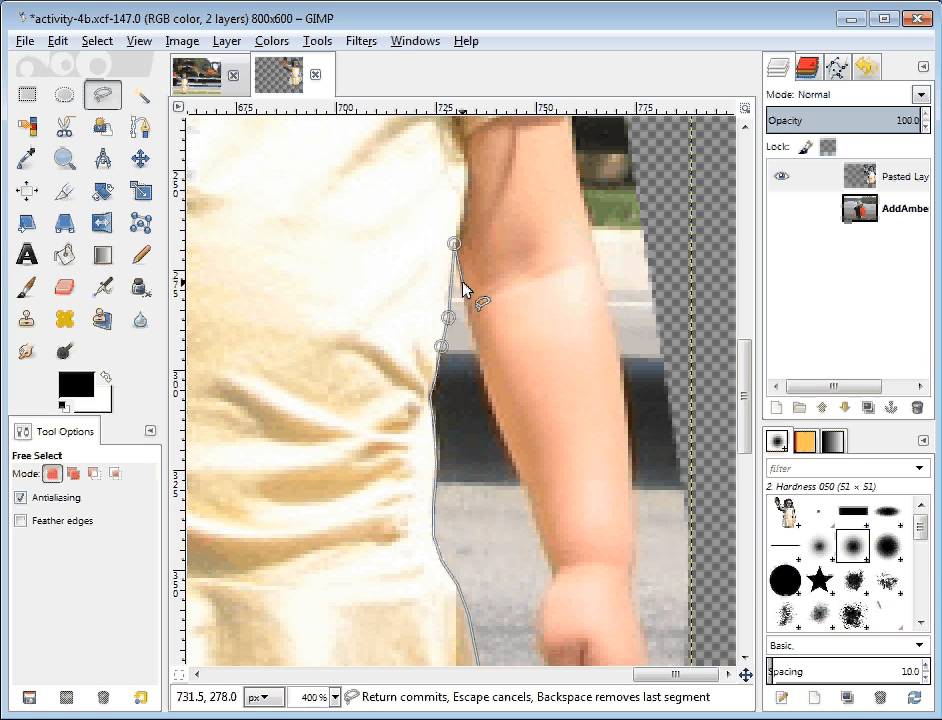
left_click(468, 317)
left_click(472, 347)
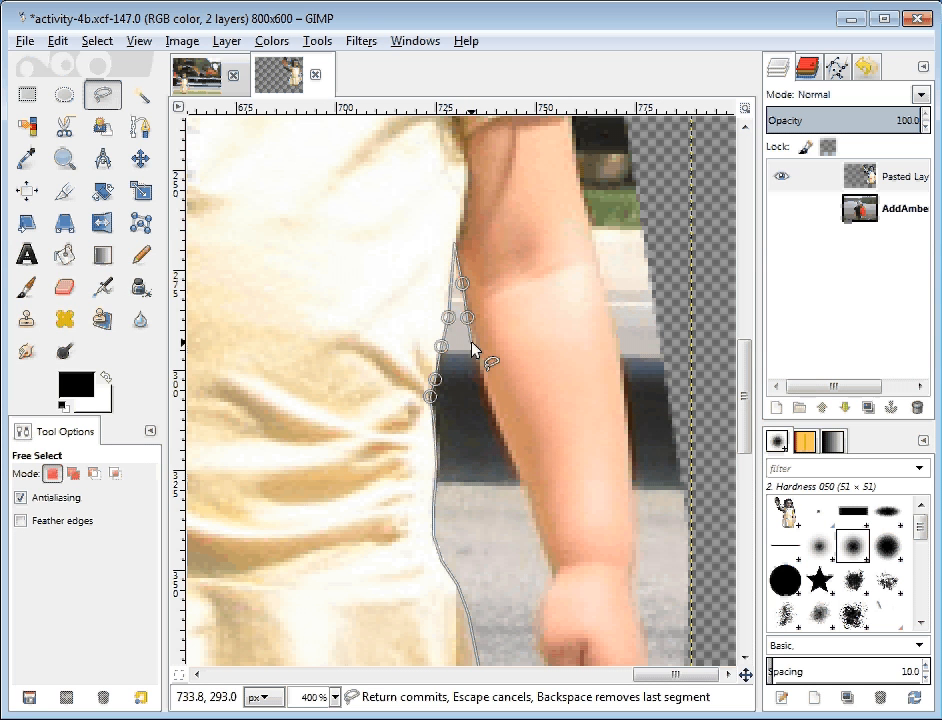
left_click(486, 391)
left_click(496, 422)
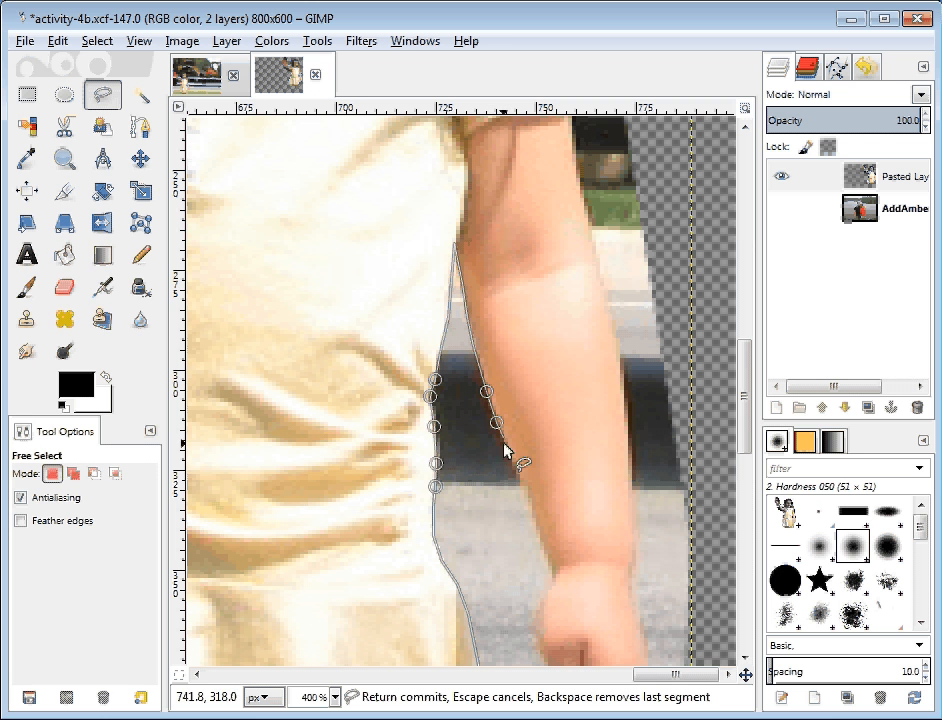
left_click(519, 481)
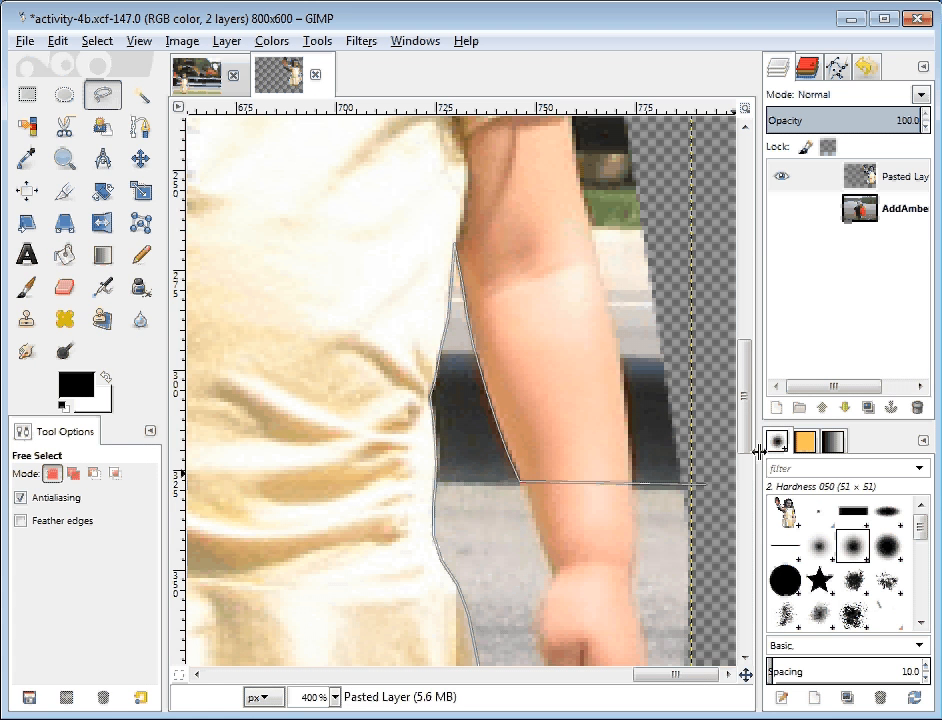
- Extend the outline along the lower forearm's inner edge to the wrist
left_click_drag(752, 432, 744, 488)
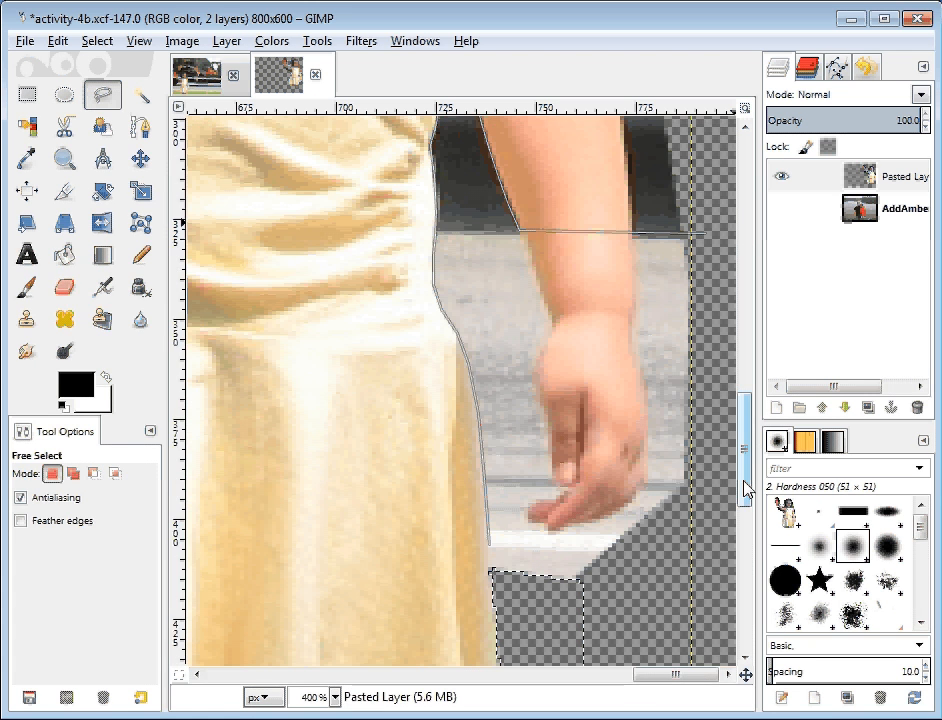
left_click(527, 245)
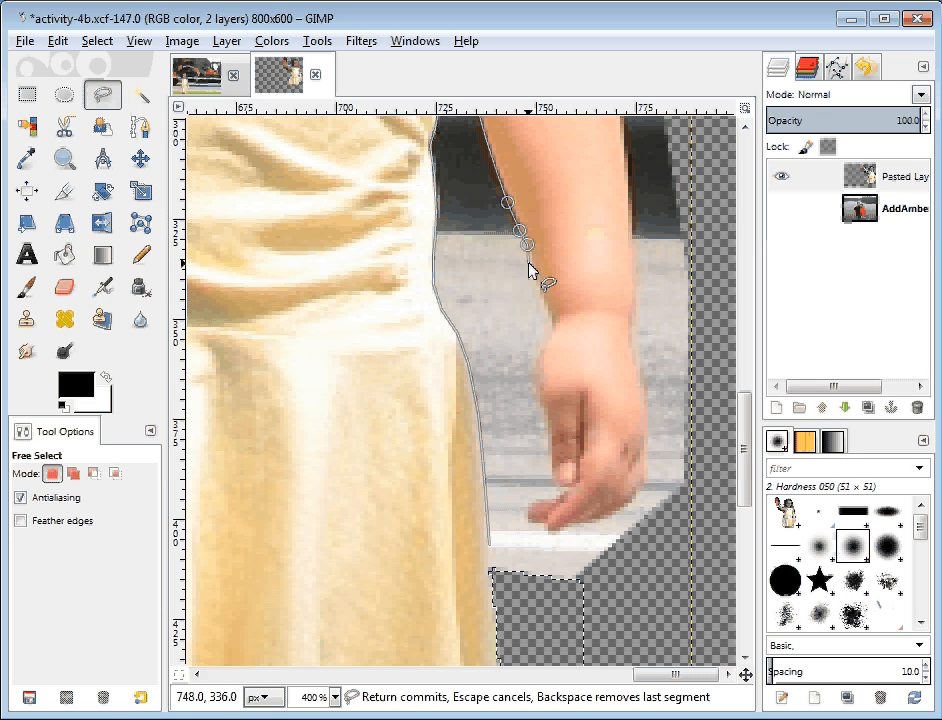
left_click(534, 268)
left_click(546, 305)
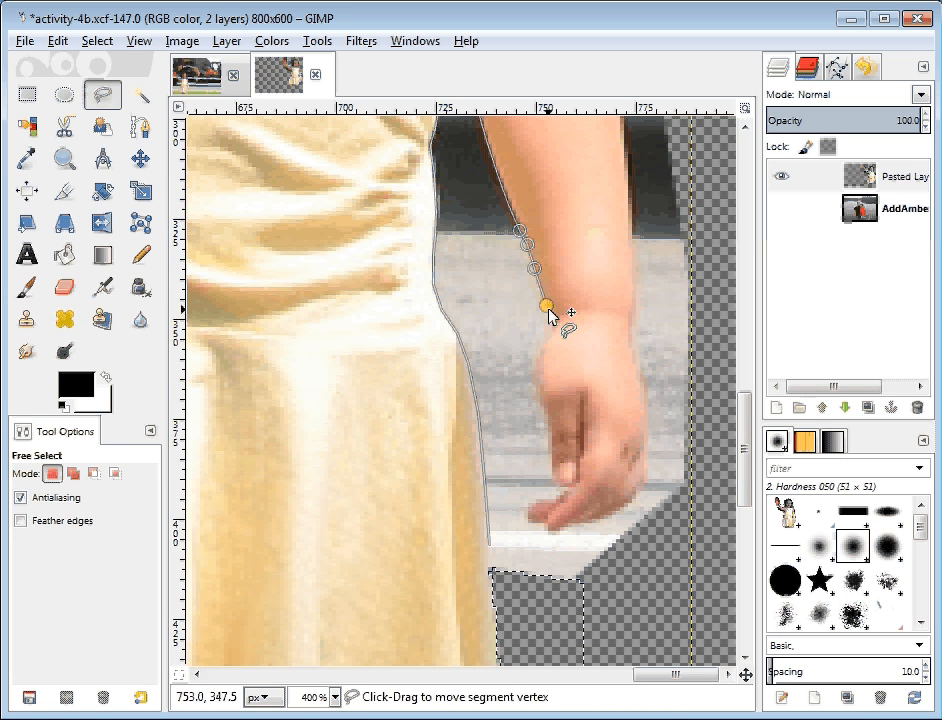
left_click(552, 321)
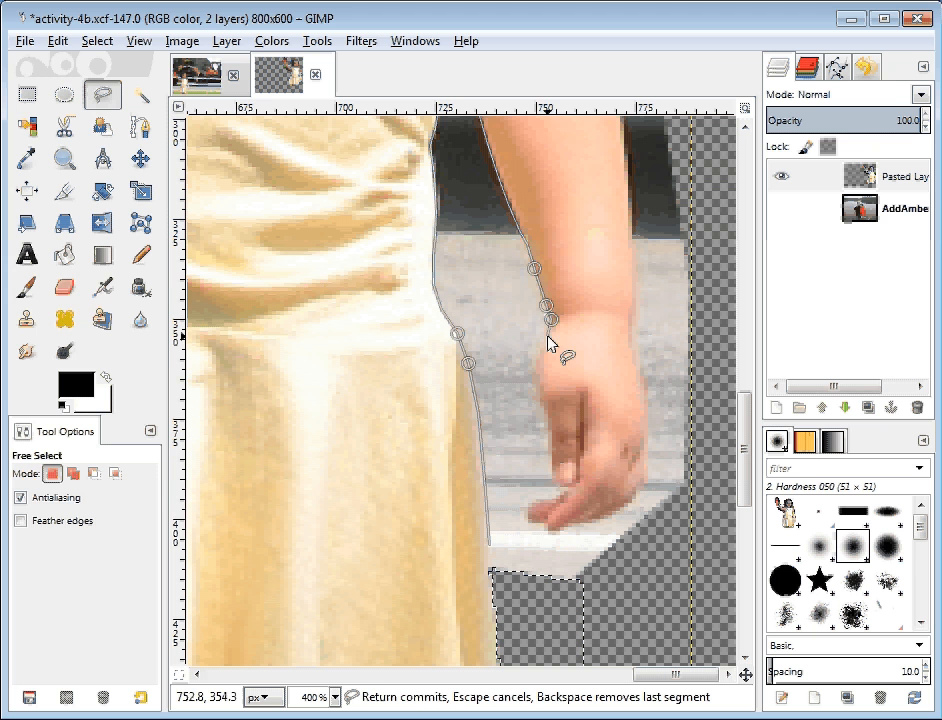
- Continue the outline from the wrist down the dress-facing edge of the hand to the first fingertip
left_click(547, 337)
left_click(539, 353)
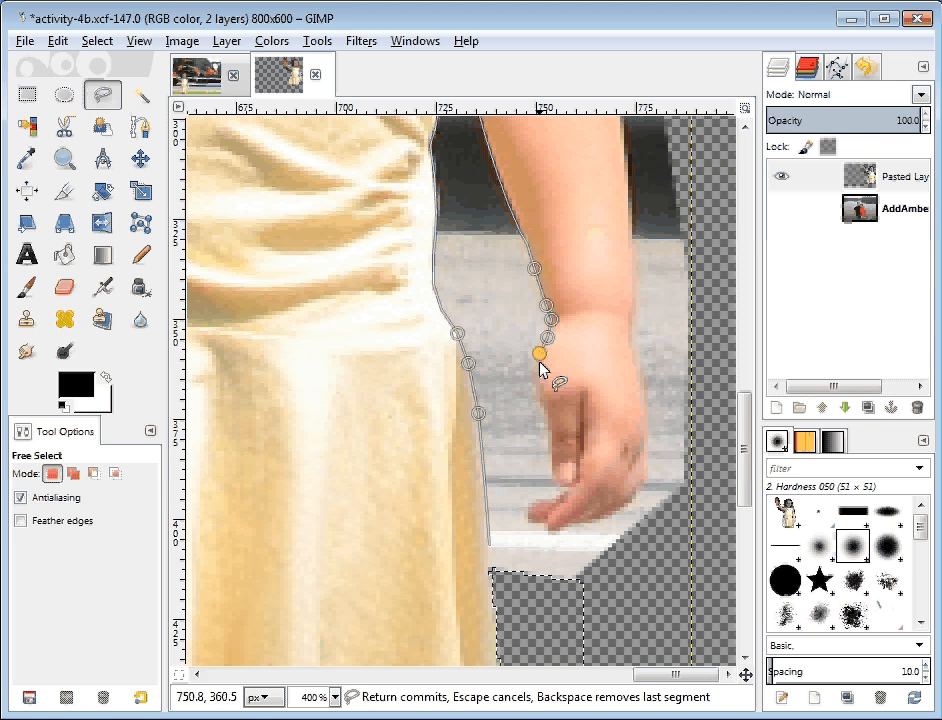
left_click(535, 373)
left_click(542, 401)
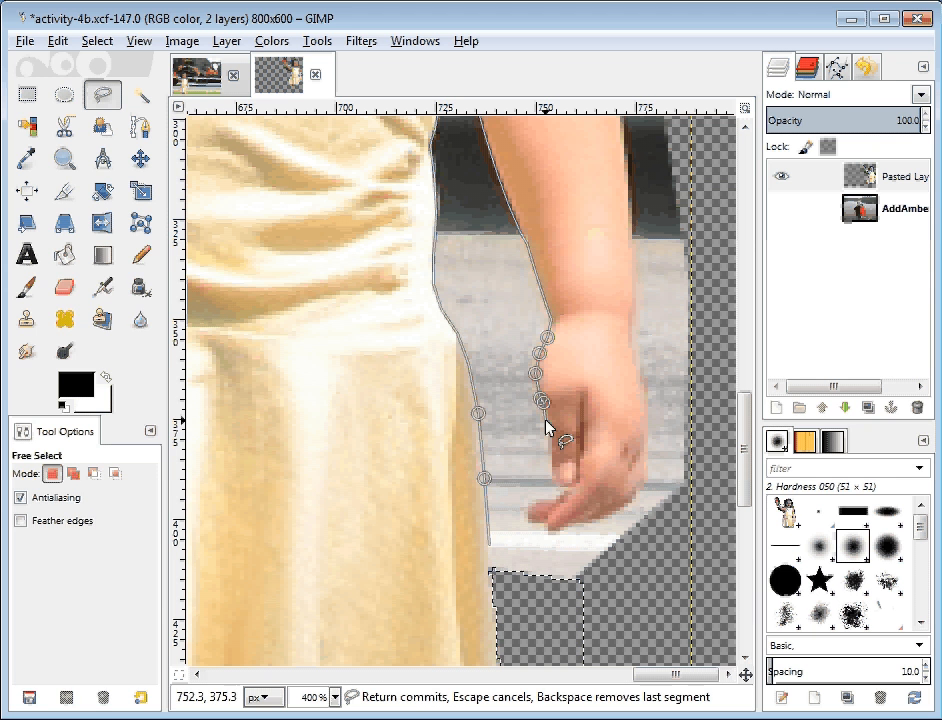
left_click(549, 423)
left_click(549, 443)
left_click(550, 464)
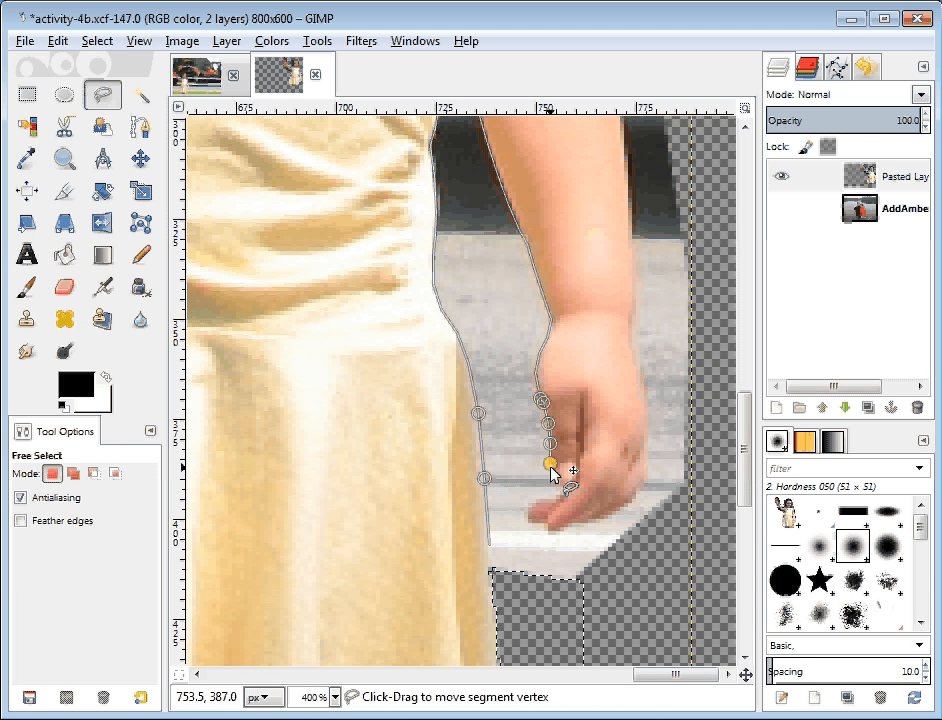
left_click(554, 478)
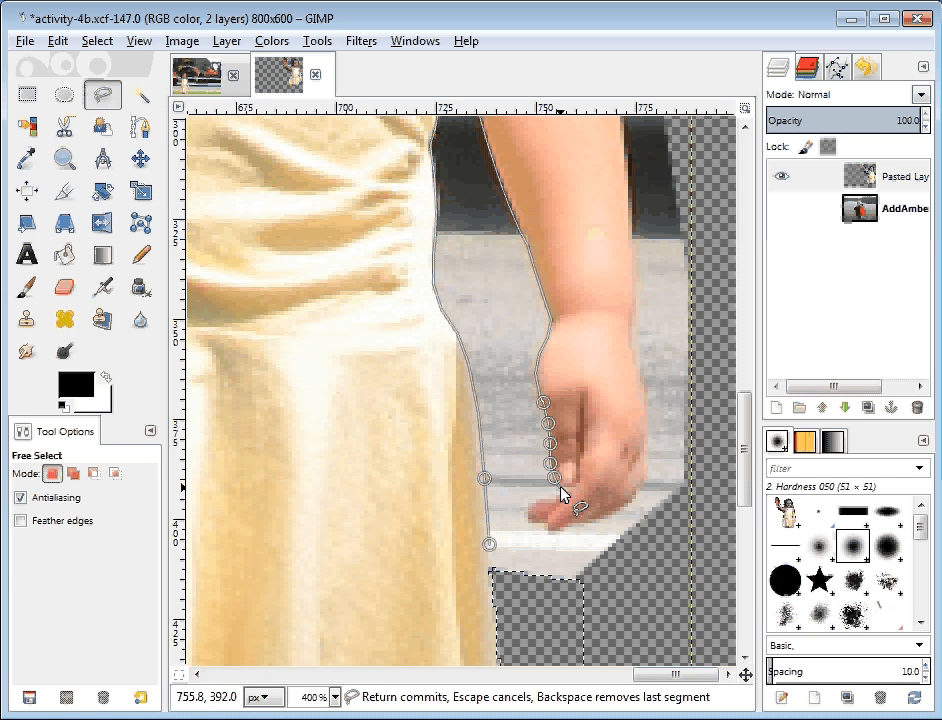
- Trace the outline through the notch between the fingers and around the tip of the lowest finger
left_click(560, 487)
left_click(572, 490)
left_click(564, 494)
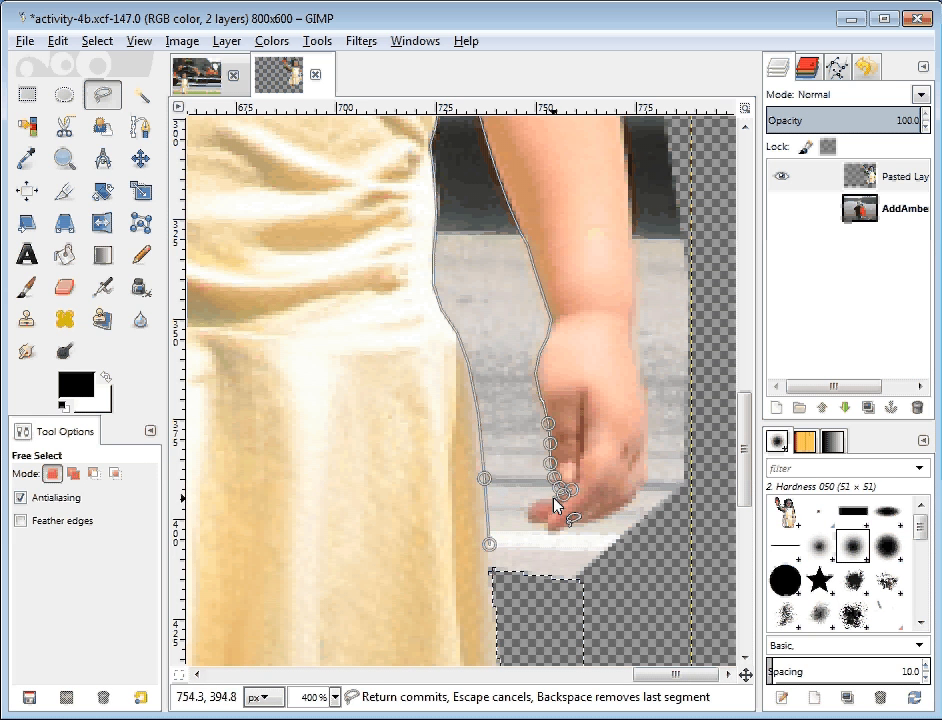
left_click(552, 497)
left_click(538, 498)
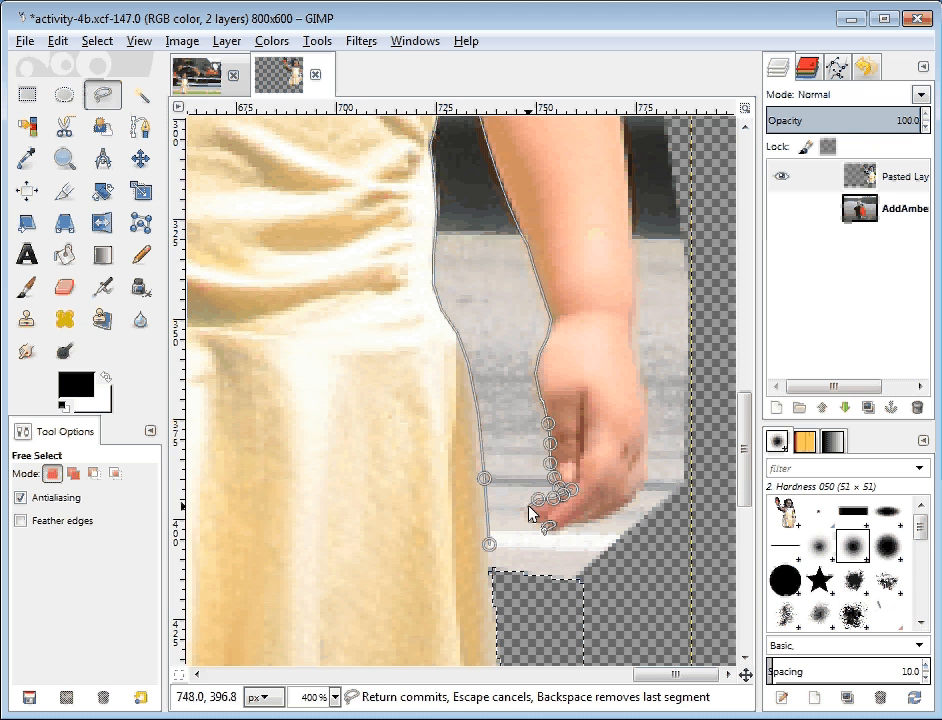
left_click(528, 506)
left_click(528, 524)
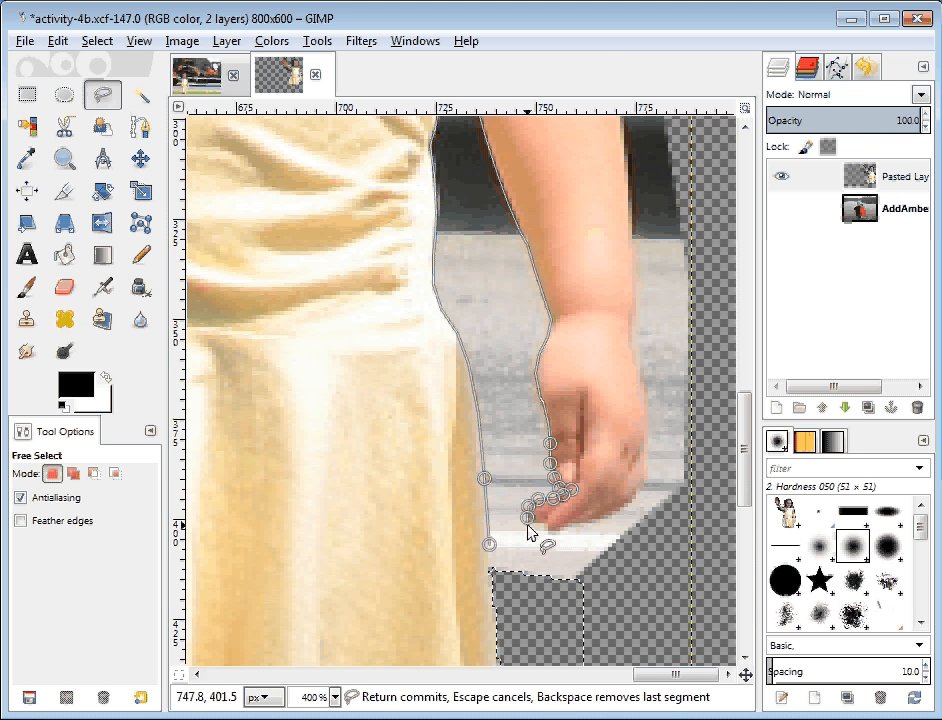
- Close the outline below the hand at its starting point and delete the background between the dress and the arm
left_click(535, 596)
left_click(494, 592)
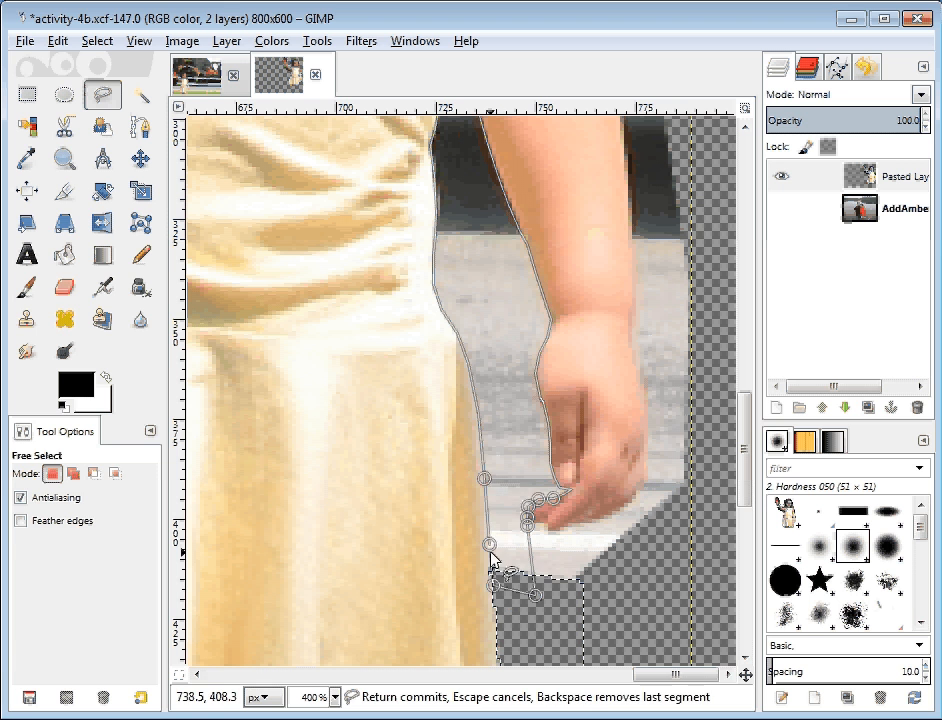
left_click(489, 544)
key("Delete")
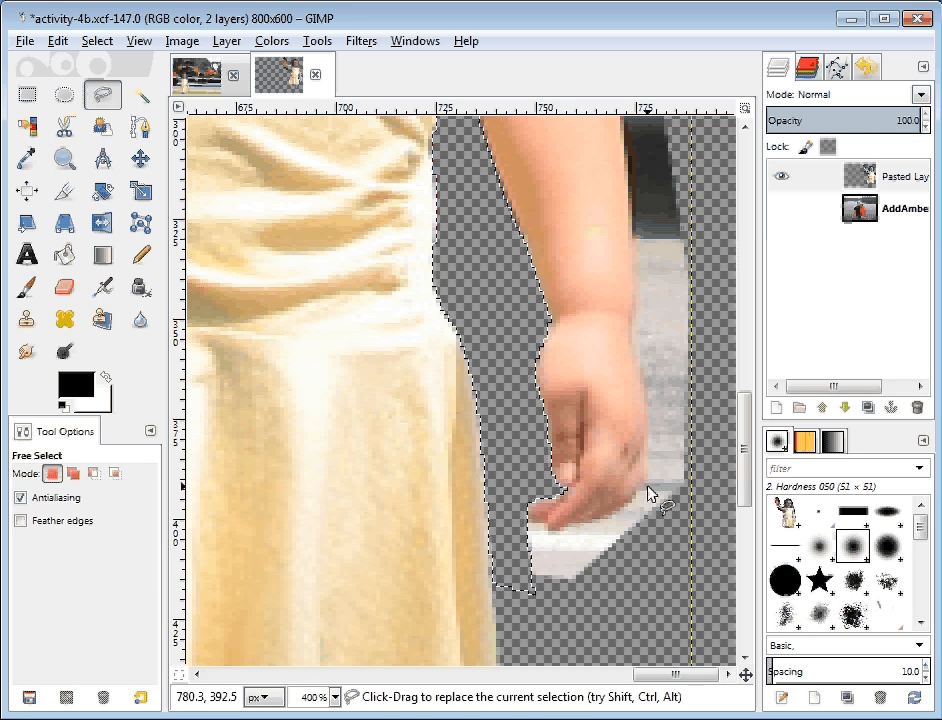
- Switch to the Eraser tool and clear the selection between the dress and the arm
left_click(71, 290)
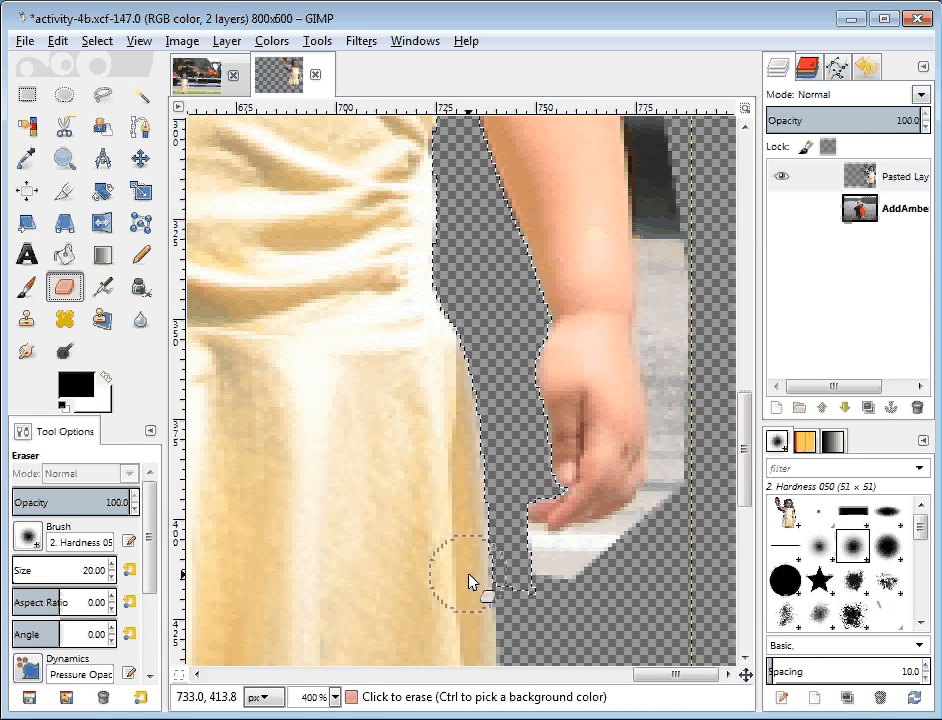
left_click(519, 515)
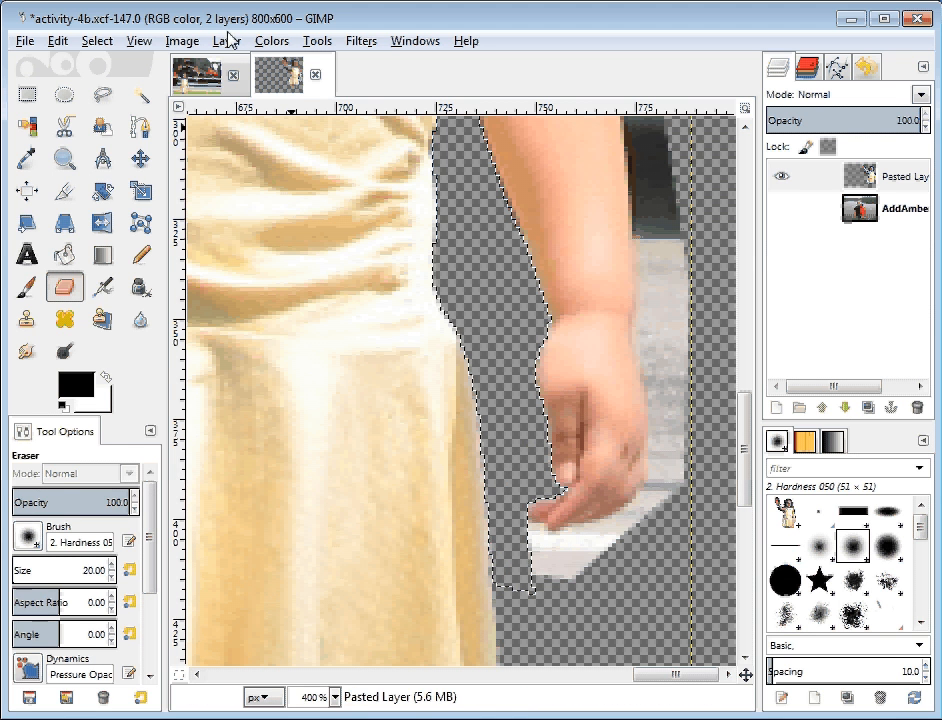
left_click(95, 44)
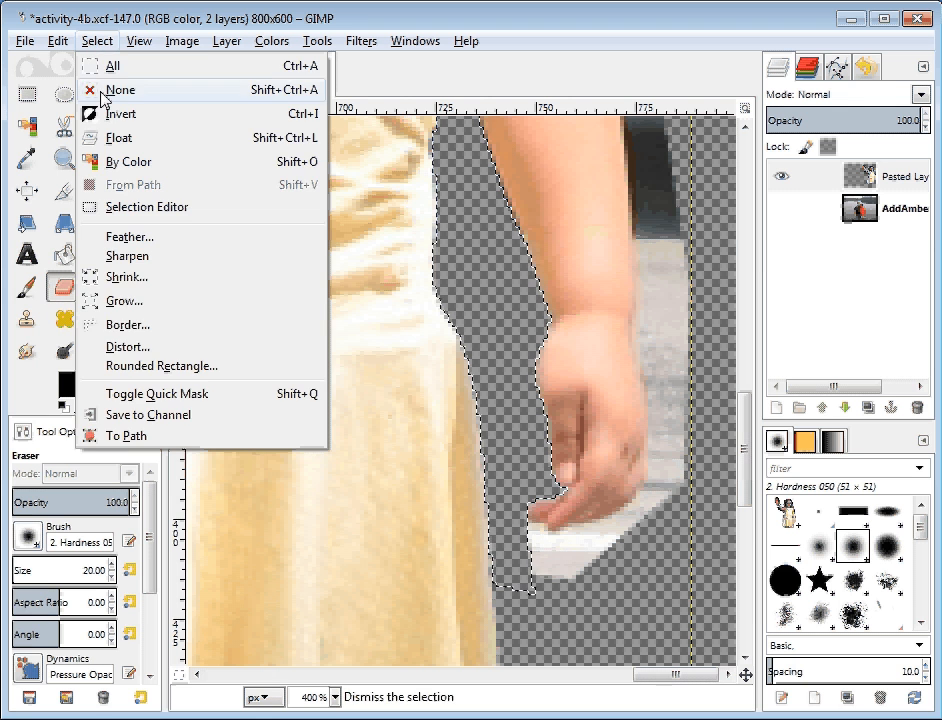
left_click(90, 88)
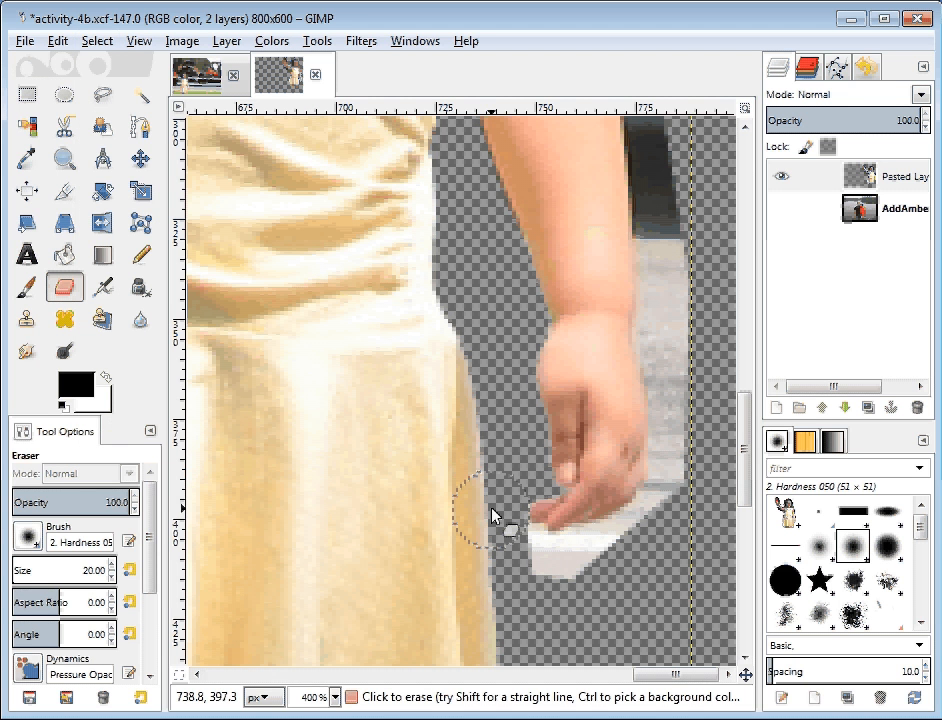
- Try an eraser stroke on the dress edge beside the hand, undo it, and set the eraser size to 5
left_click_drag(492, 516, 486, 554)
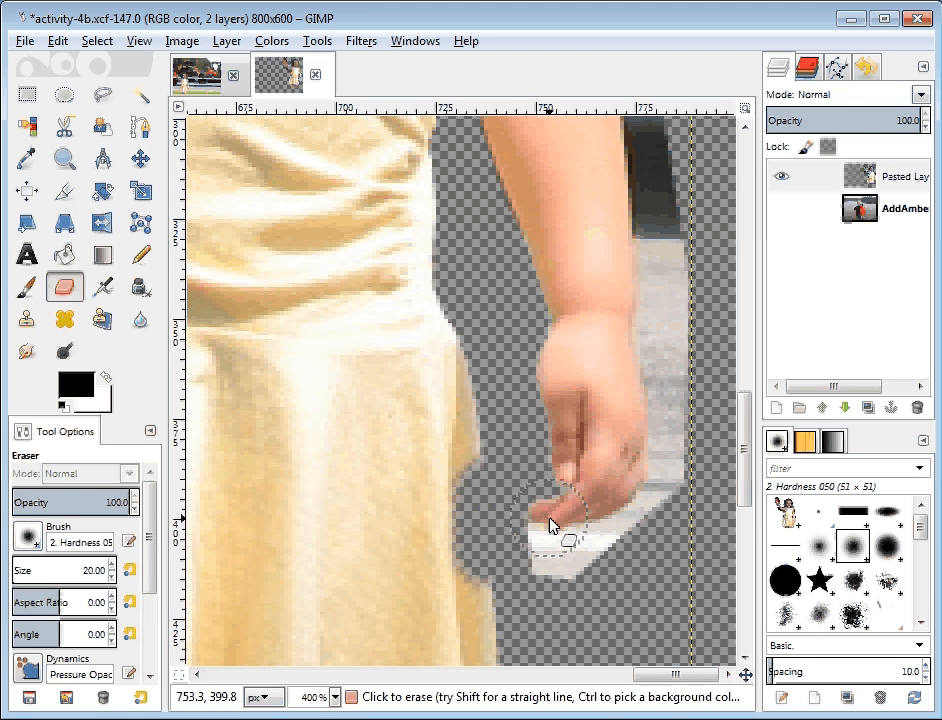
key("ctrl+z")
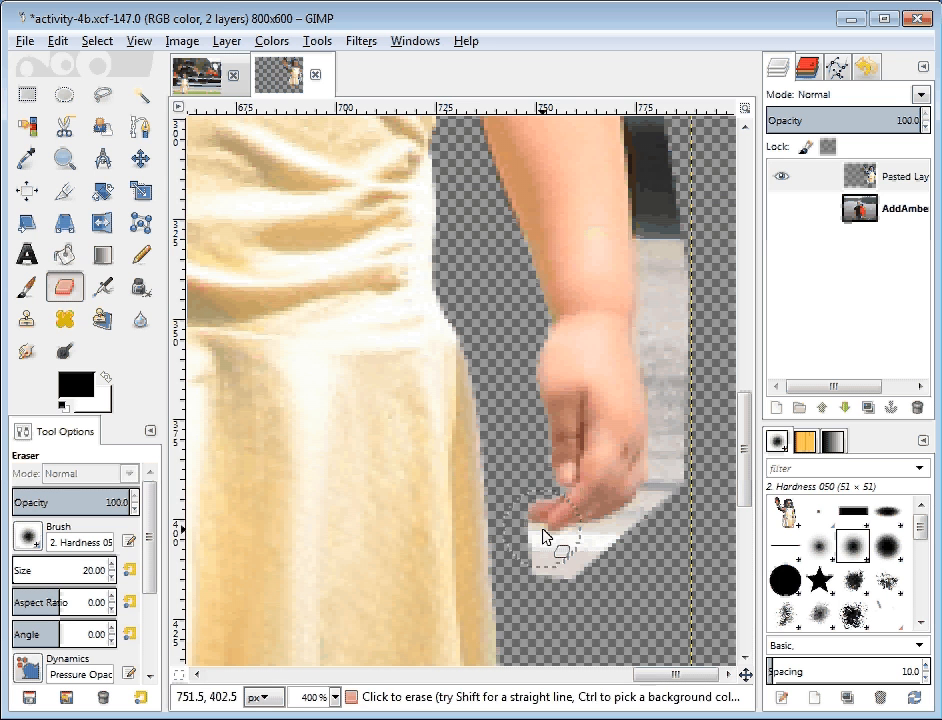
triple_click(93, 571)
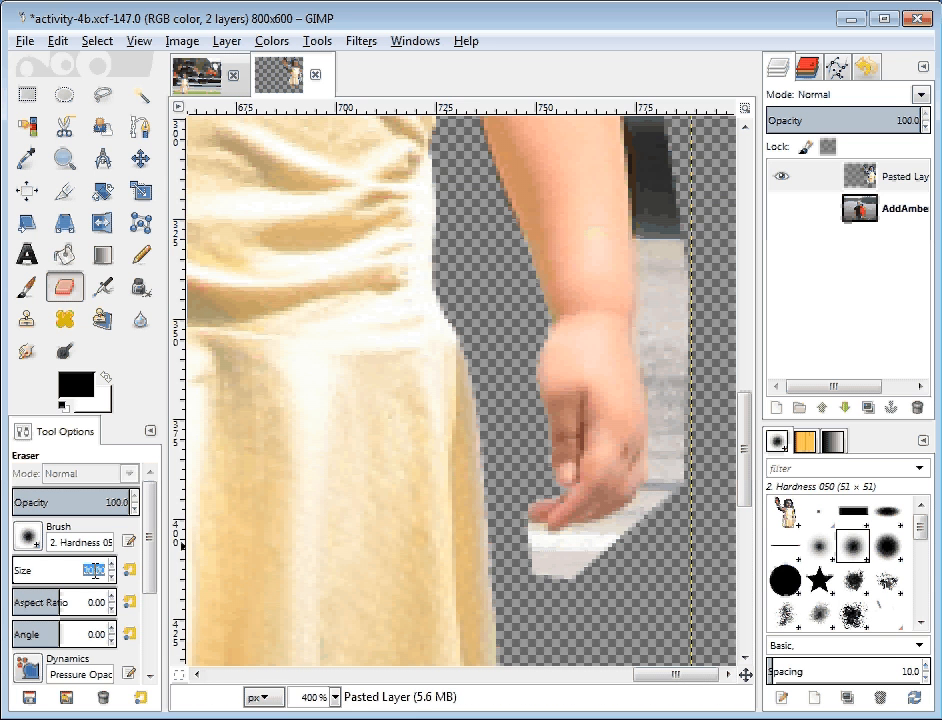
type("5")
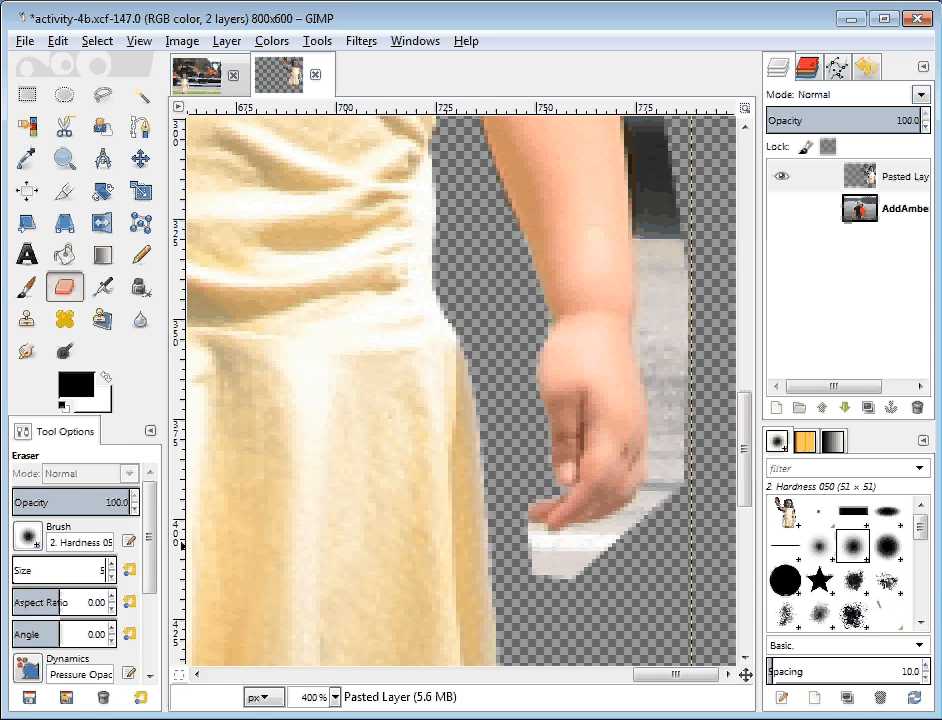
key("Return")
- Soften the skirt's cut edge beside the hand and the dress-facing edge of the fingers with the Blur tool
left_click_drag(744, 478, 744, 481)
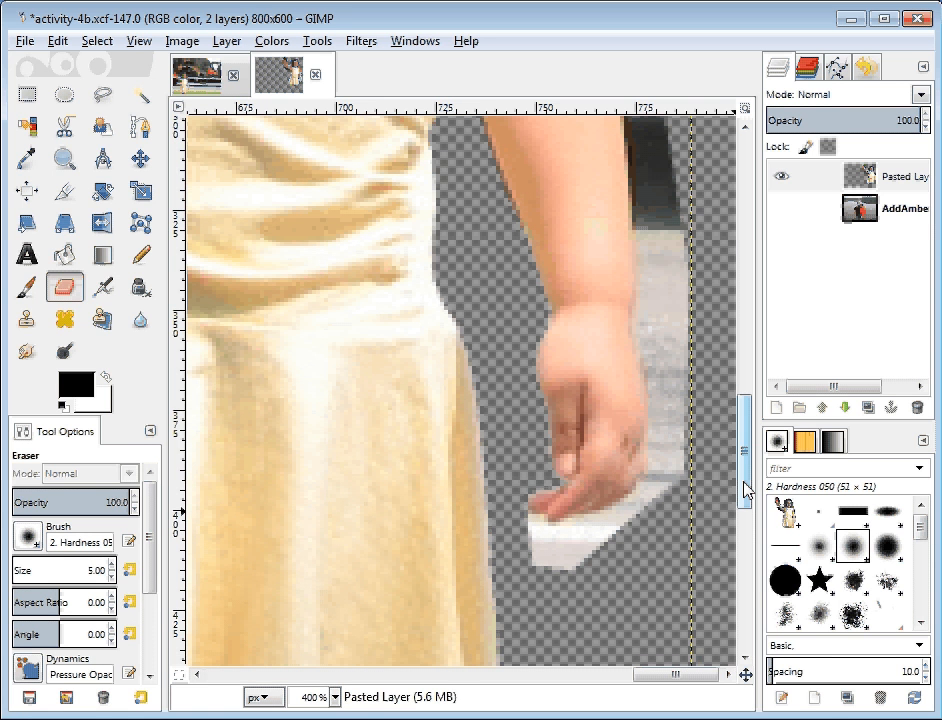
type("+")
mouse_move(745, 490)
left_mouse_down()
mouse_move(750, 500)
mouse_move(747, 489)
left_mouse_up()
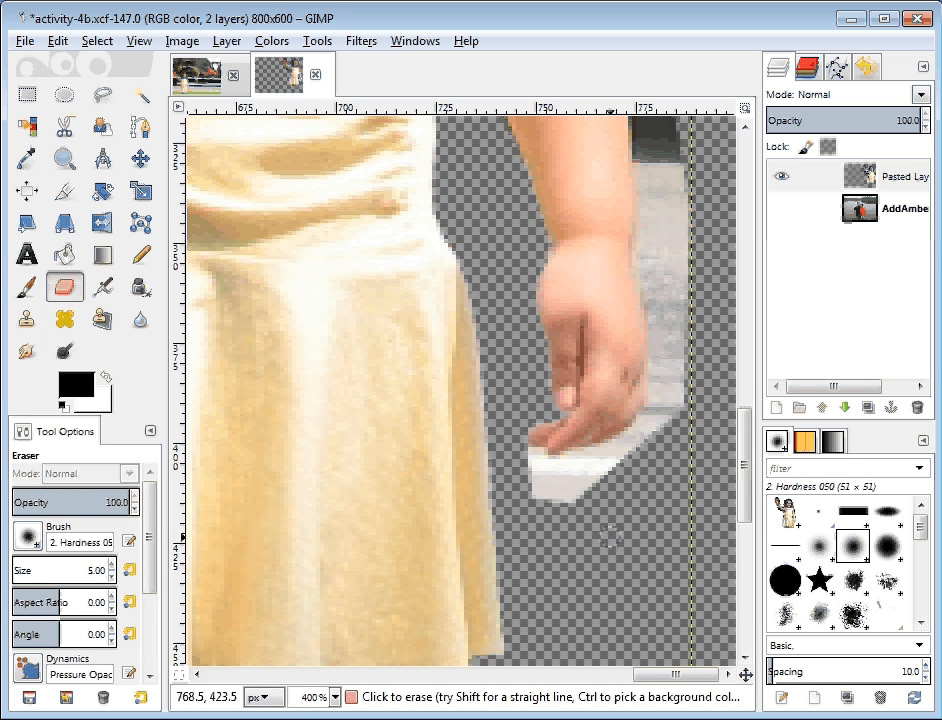
scroll(612, 537, "up", 2)
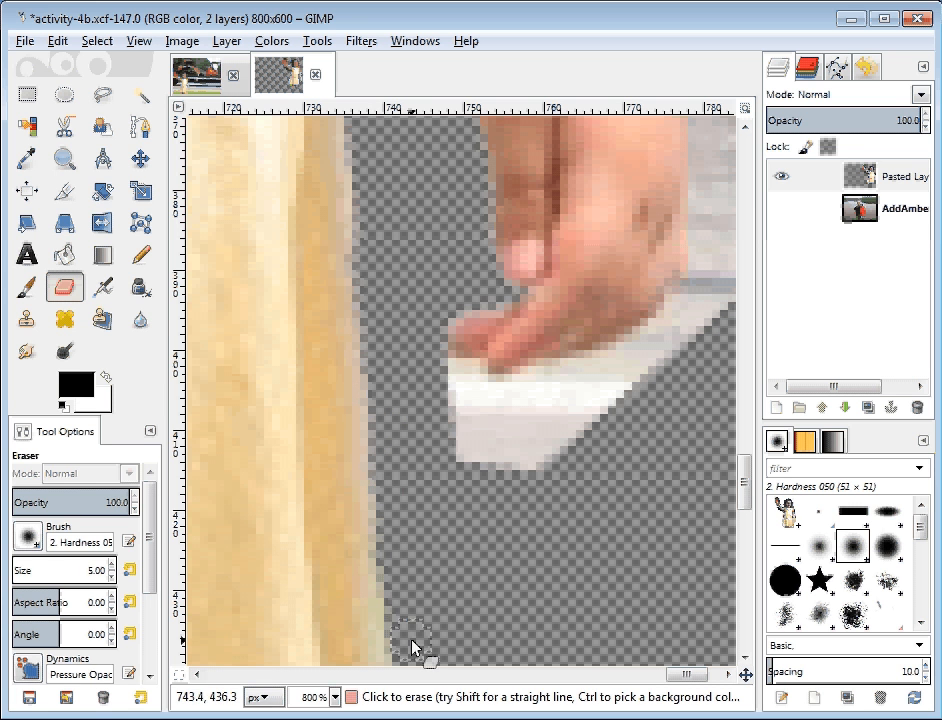
left_click(140, 319)
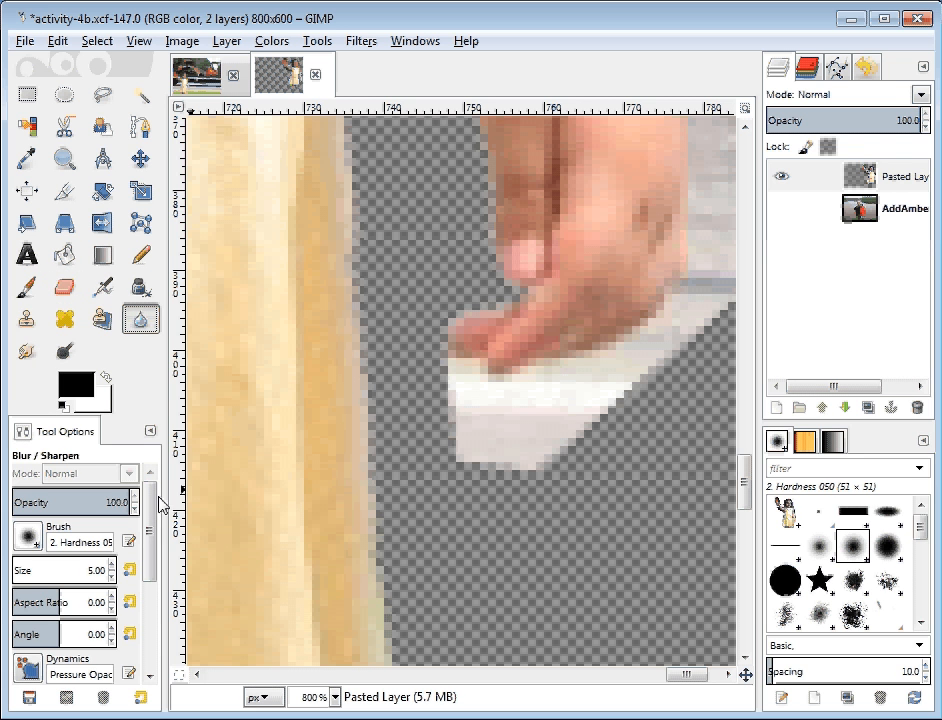
mouse_move(157, 505)
left_mouse_down()
mouse_move(158, 519)
mouse_move(159, 506)
left_mouse_up()
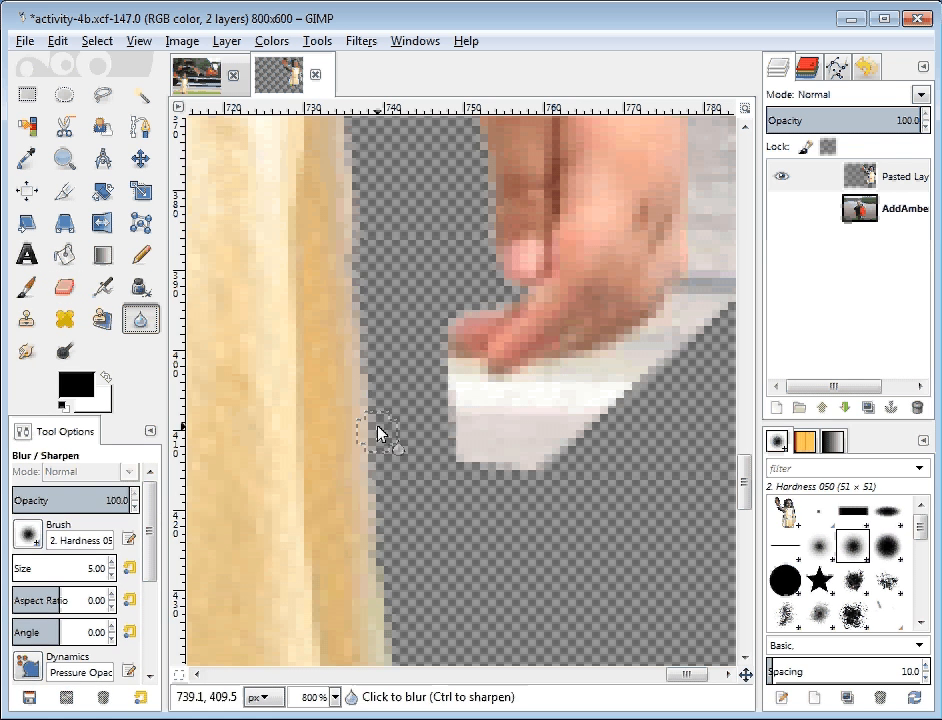
left_click_drag(375, 443, 358, 206)
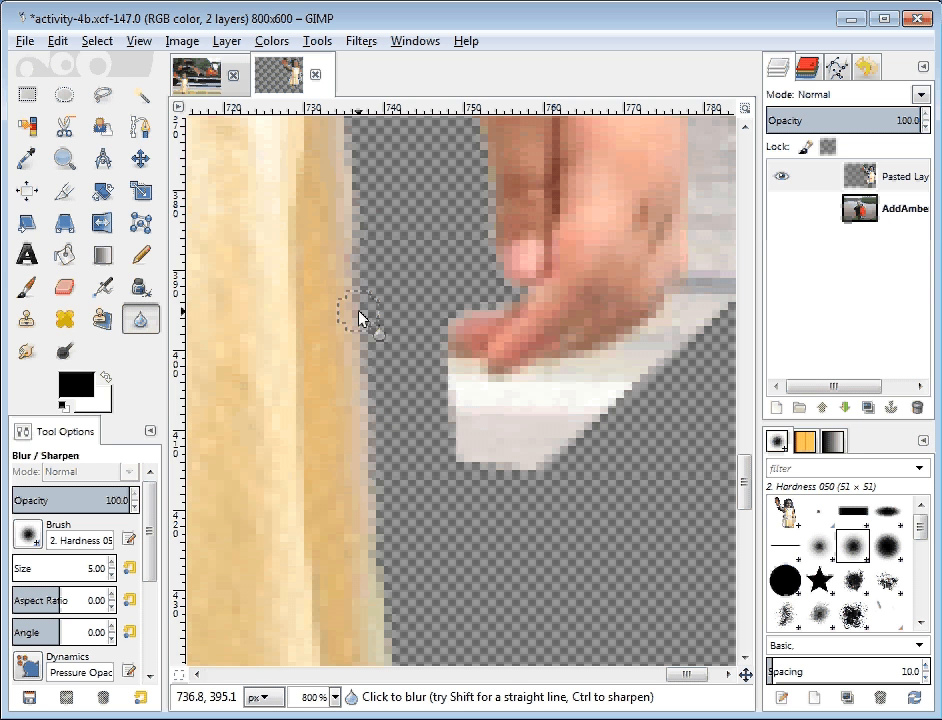
mouse_move(358, 311)
left_mouse_down()
mouse_move(355, 165)
mouse_move(351, 471)
mouse_move(361, 378)
left_mouse_up()
mouse_move(491, 275)
left_mouse_down()
mouse_move(491, 148)
mouse_move(491, 240)
mouse_move(508, 148)
left_mouse_up()
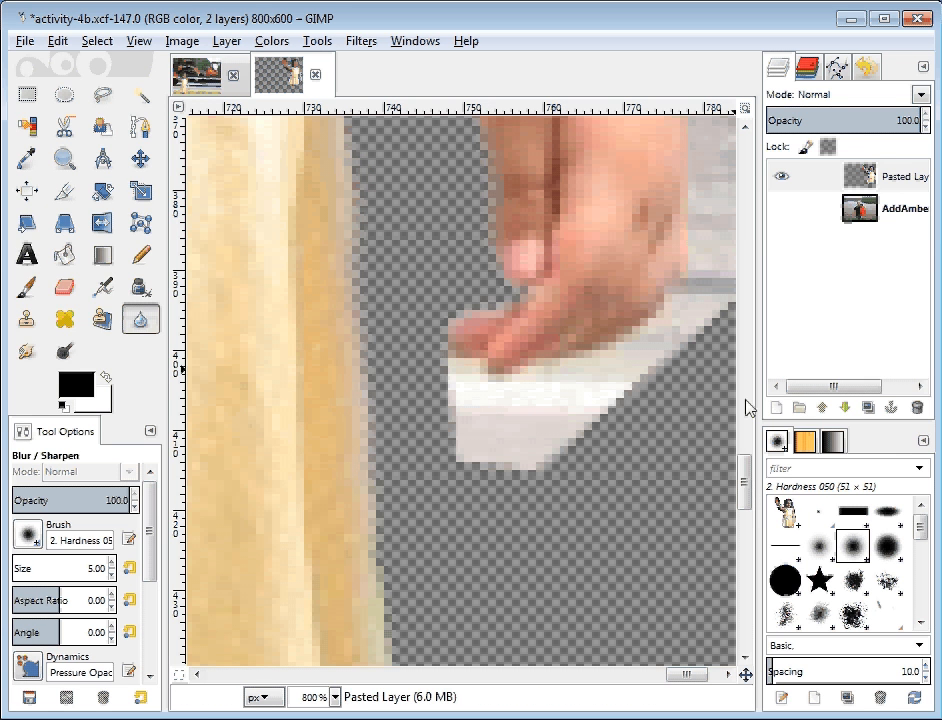
- Blur the dress-facing cut edge of the hand from the fingers up to the base of the palm
left_click_drag(742, 479, 742, 450)
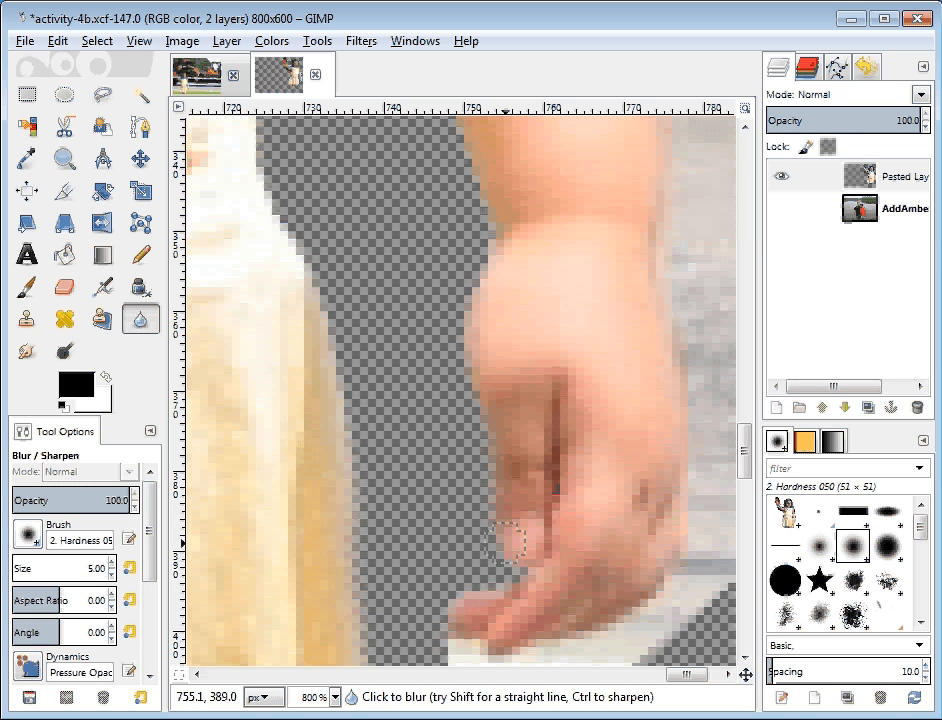
key("ctrl")
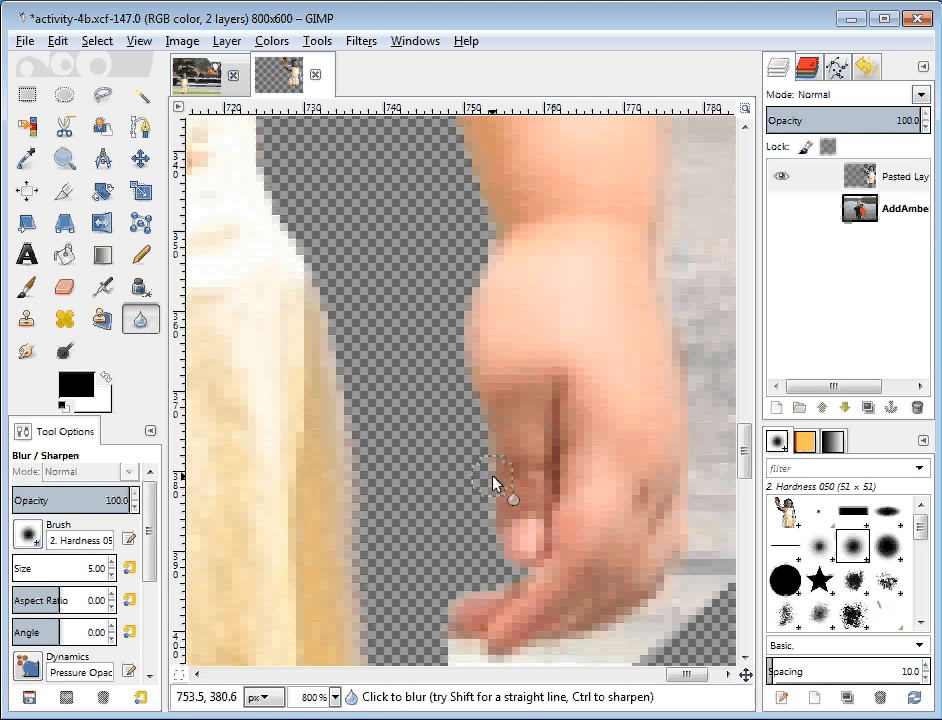
left_click(486, 436)
left_click(474, 398)
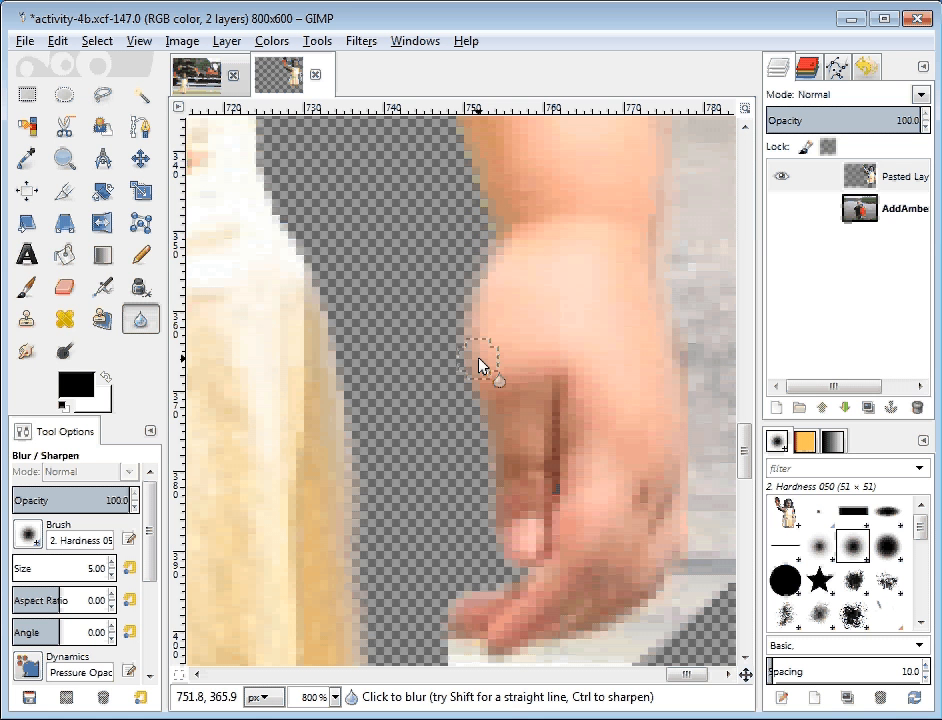
scroll(480, 365, "down", 3)
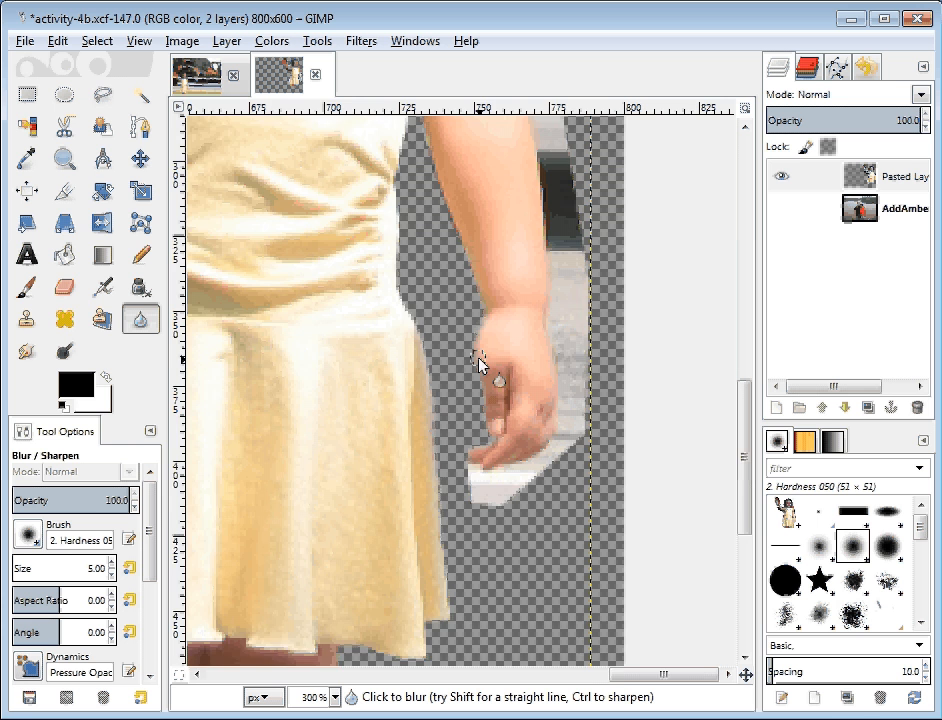
scroll(480, 365, "down", 3)
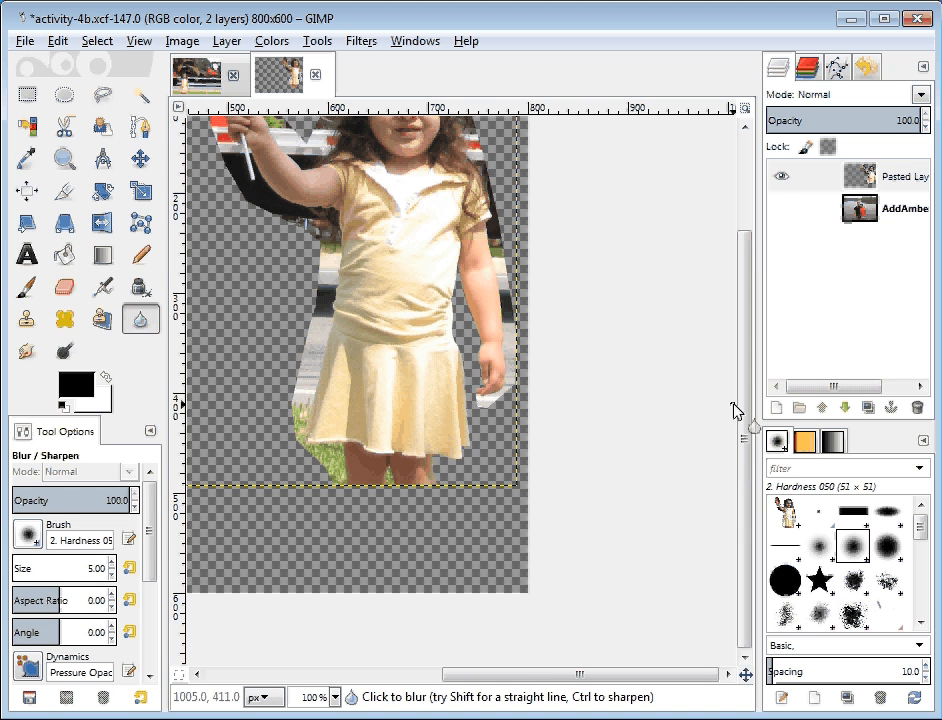
scroll(745, 390, "up", 1)
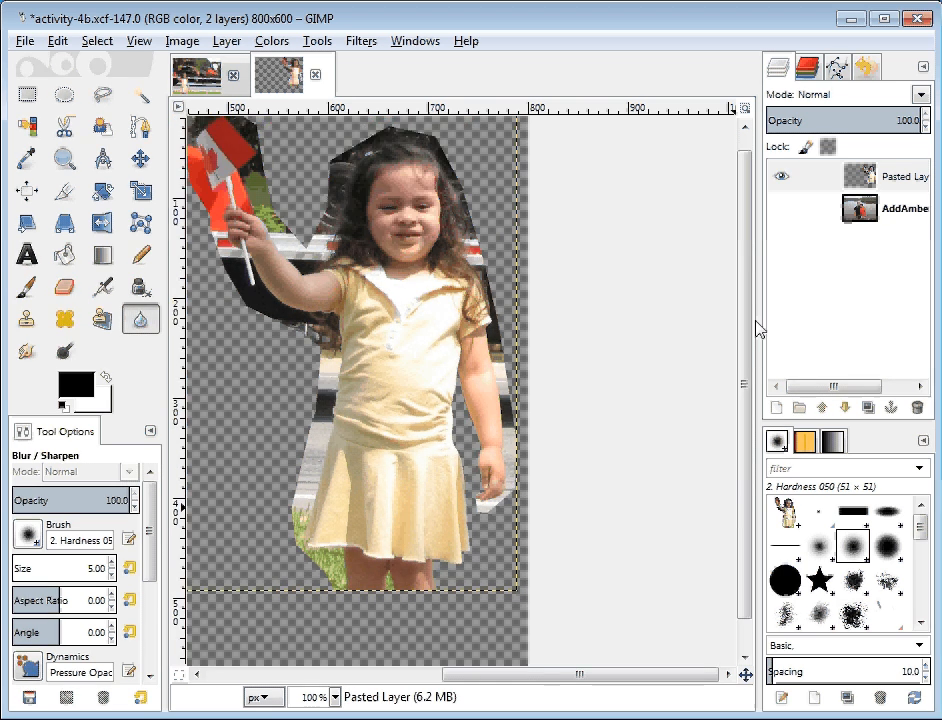